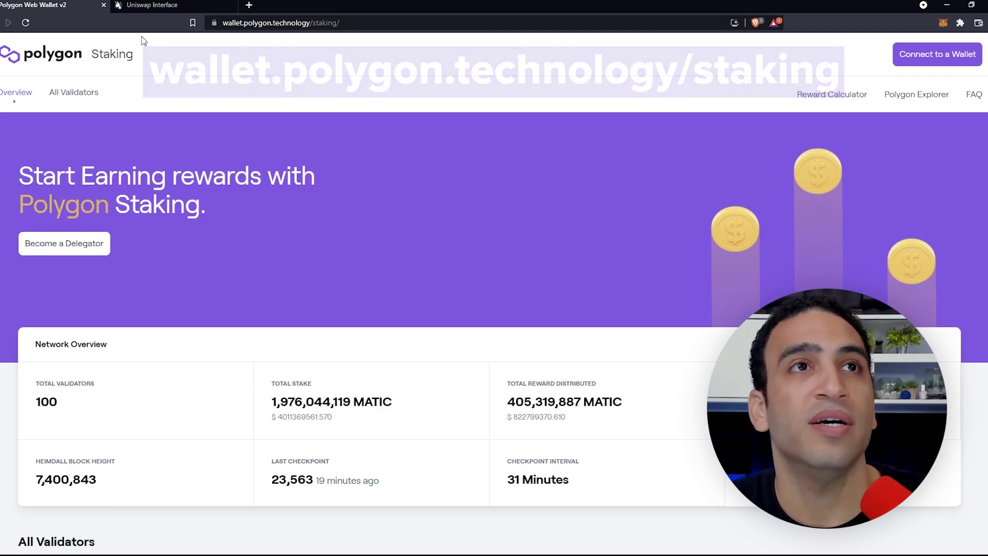
Return to the Polygon wallet home page and open Polygon Staking from there
click(51, 53)
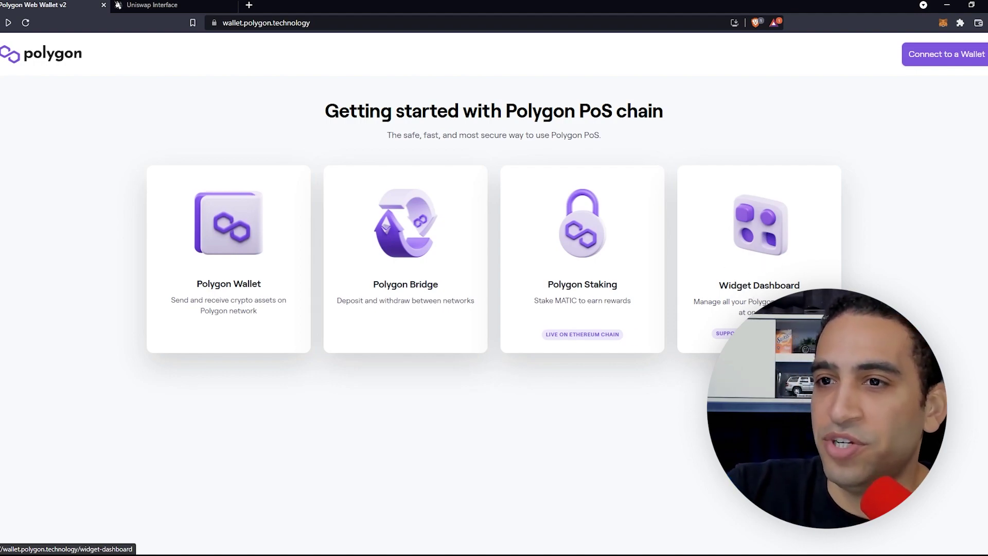
click(565, 255)
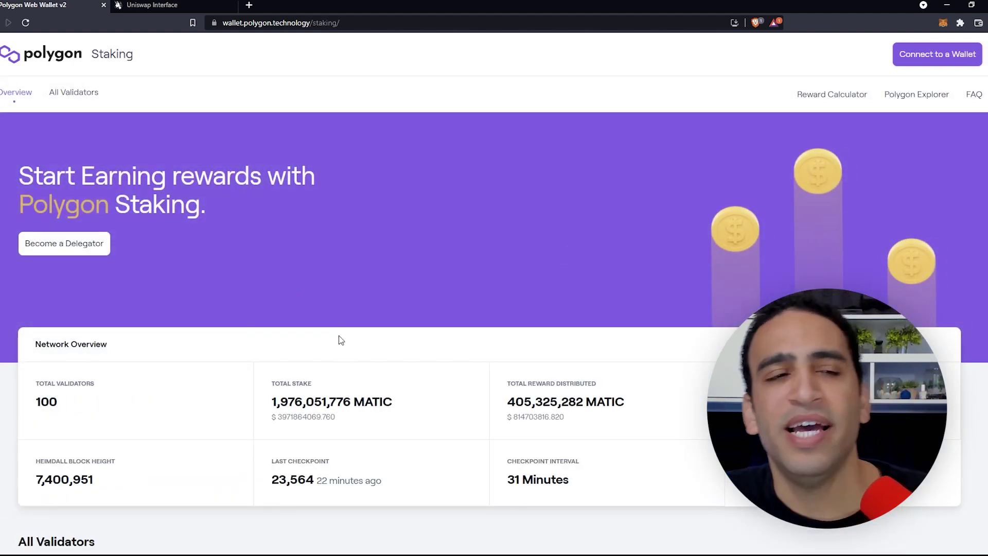
Examine the network overview and the All Validators list with its stakes, signed checkpoints and commissions
scroll(339, 340, down, 3)
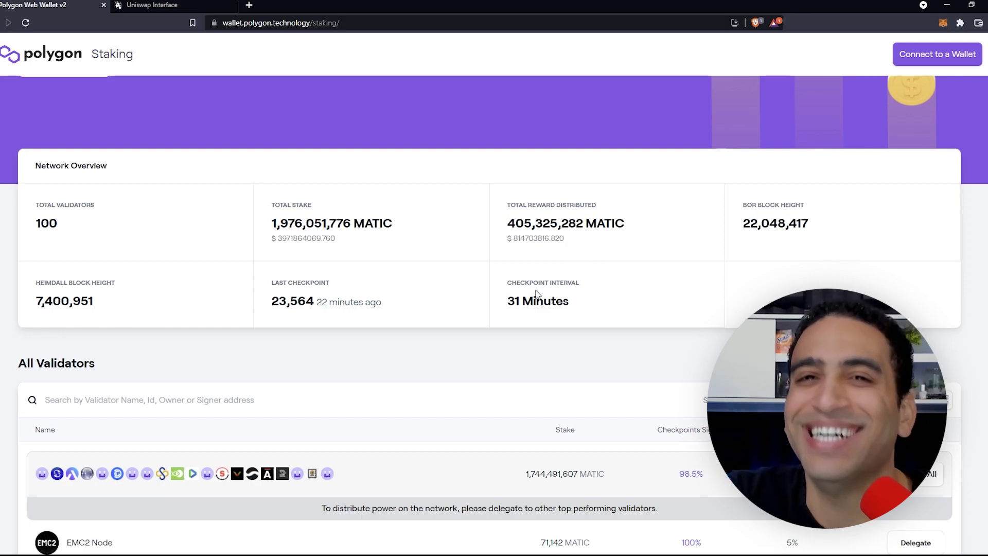
scroll(535, 288, down, 2)
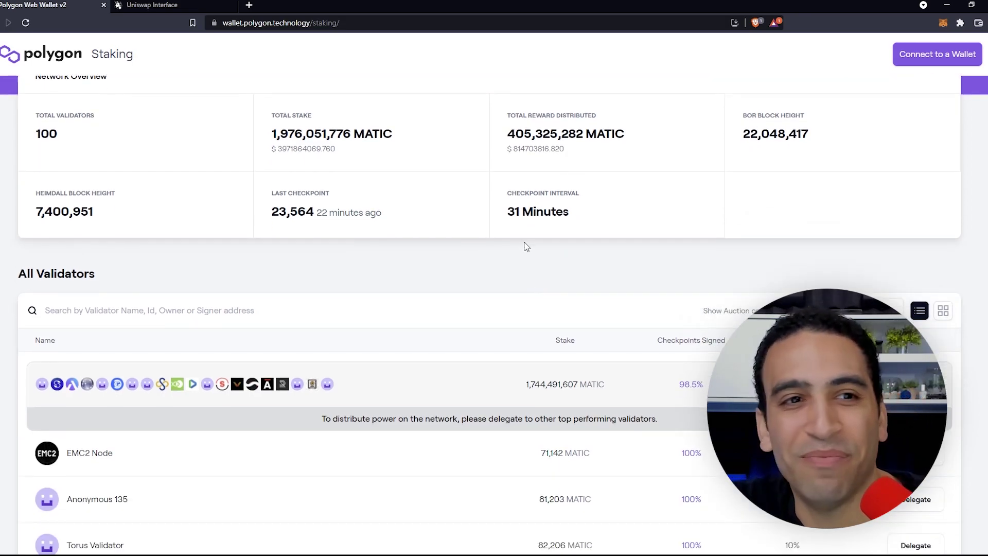
scroll(466, 247, down, 7)
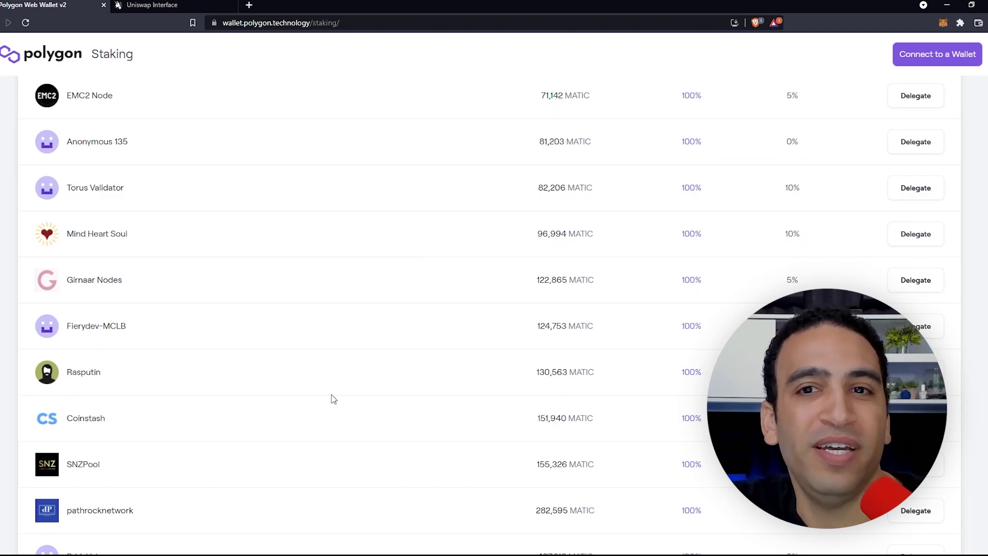
scroll(255, 360, down, 13)
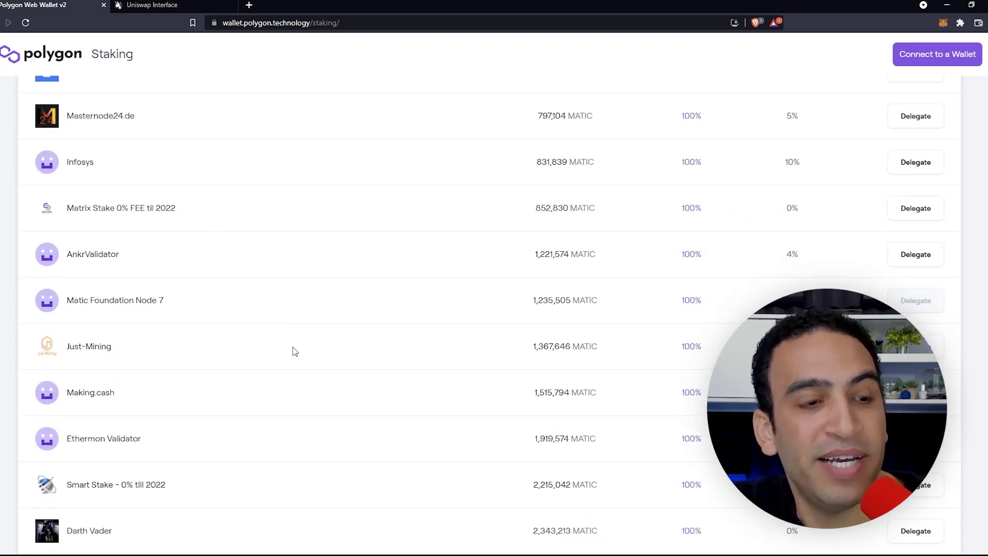
scroll(324, 362, down, 3)
scroll(331, 364, up, 15)
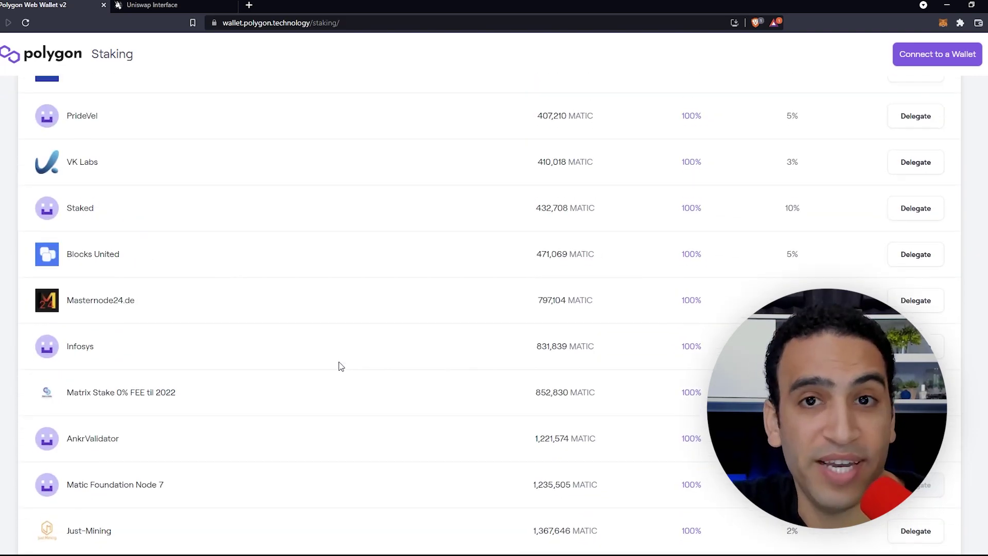
scroll(348, 368, up, 5)
scroll(362, 372, down, 4)
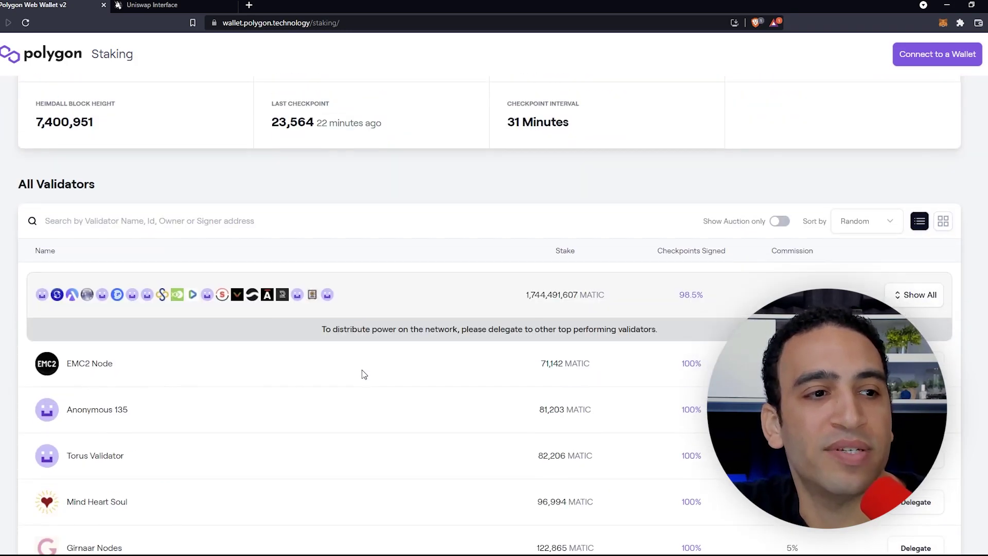
scroll(364, 369, down, 2)
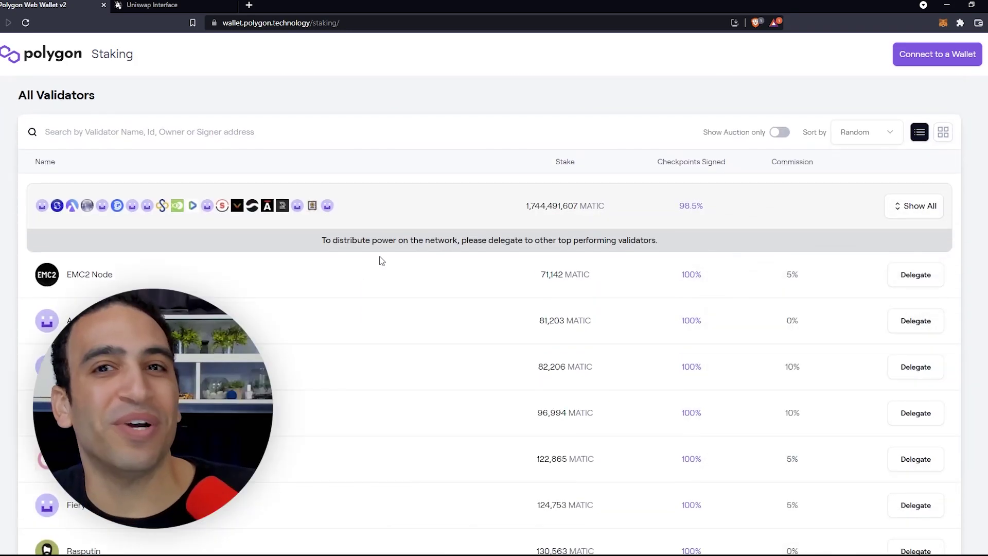
scroll(474, 269, up, 2)
scroll(904, 249, up, 8)
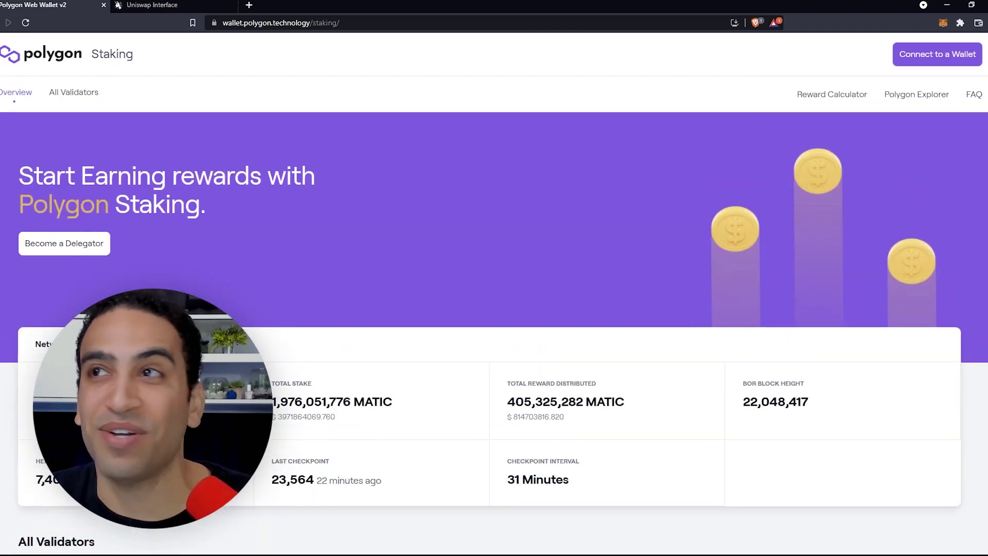
Log in to the Polygon staking site with MetaMask by connecting Account 1 and signing the login message
click(963, 53)
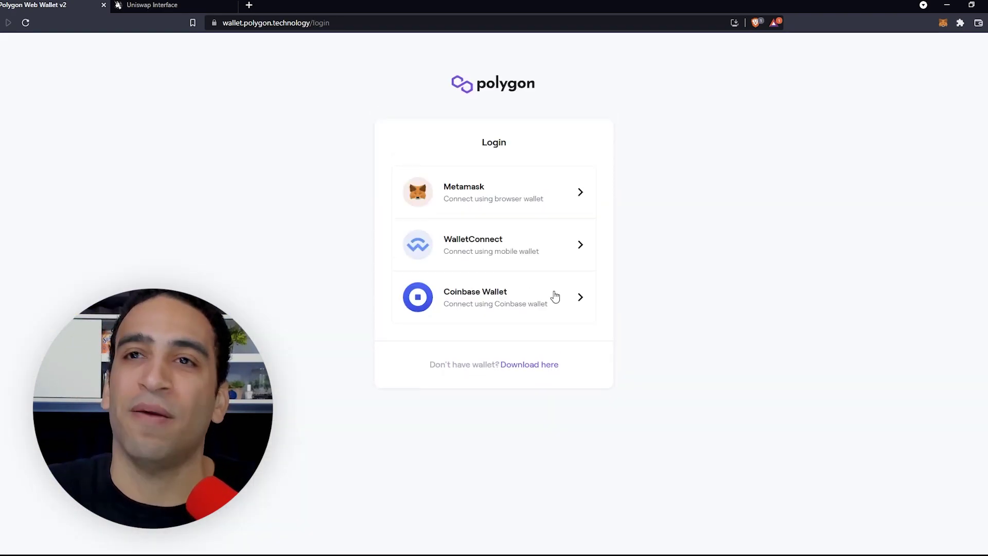
click(446, 190)
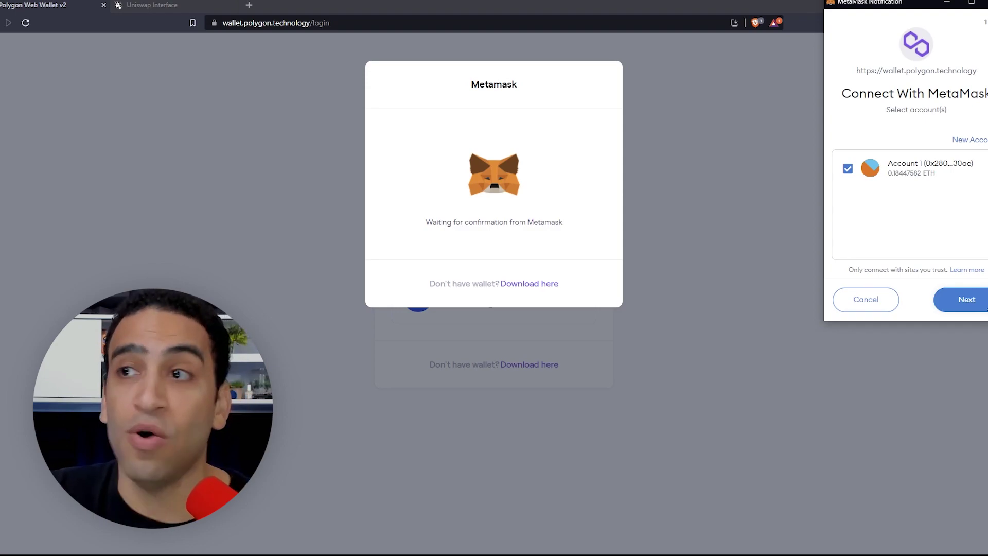
click(971, 303)
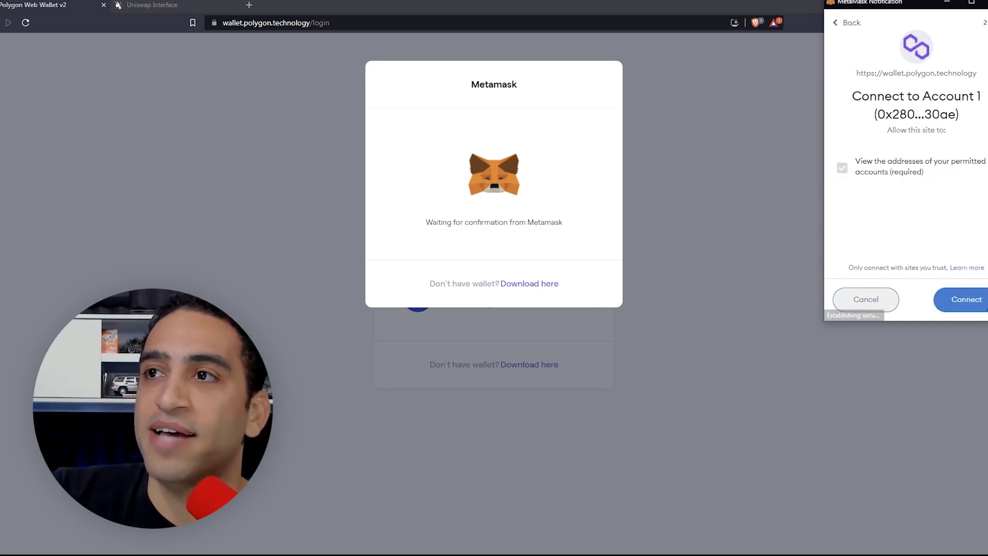
click(972, 305)
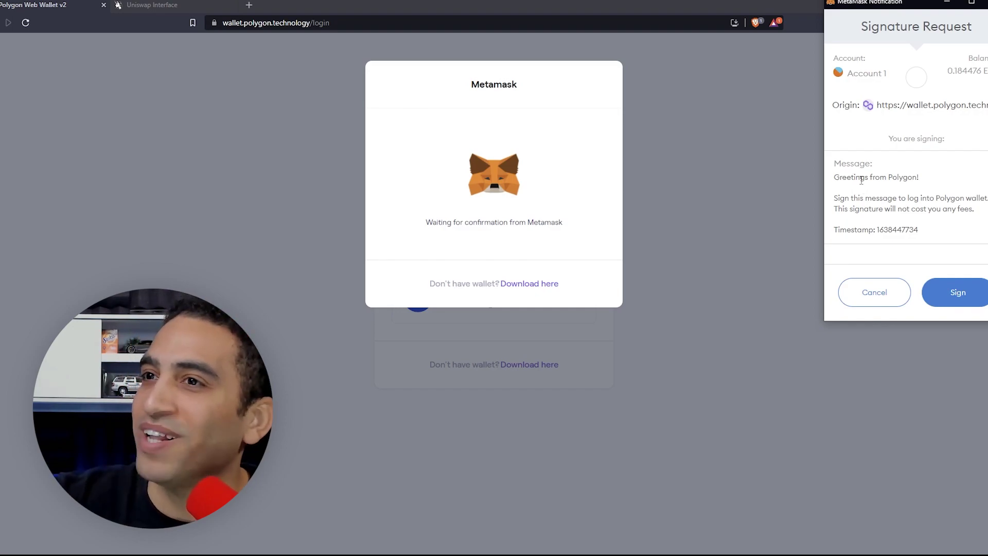
click(957, 291)
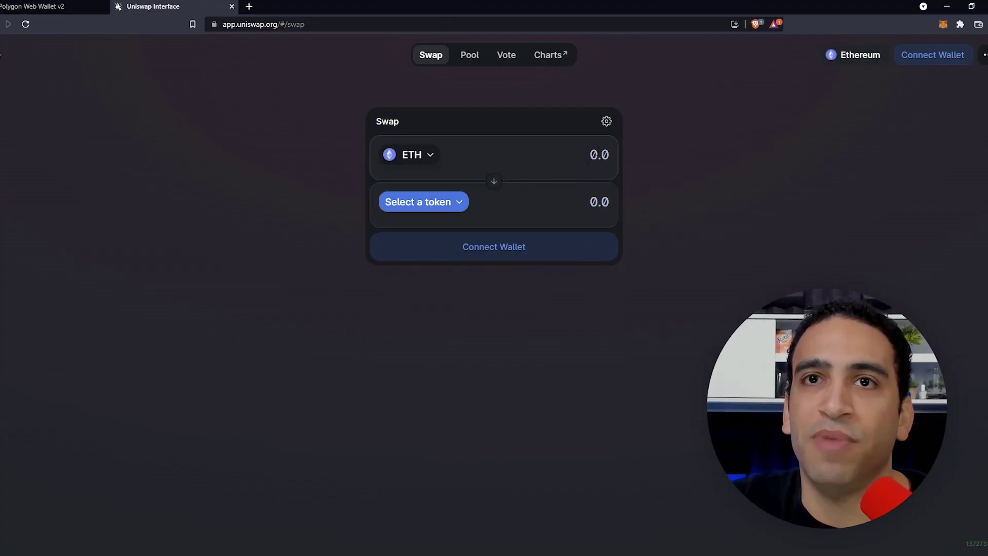
Connect the Uniswap swap page to MetaMask using Account 1
click(934, 57)
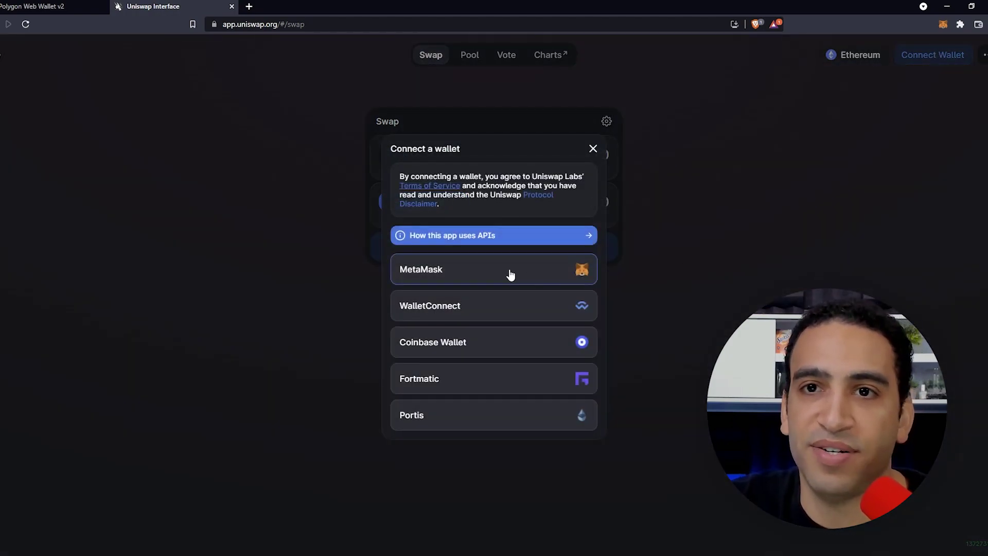
click(410, 273)
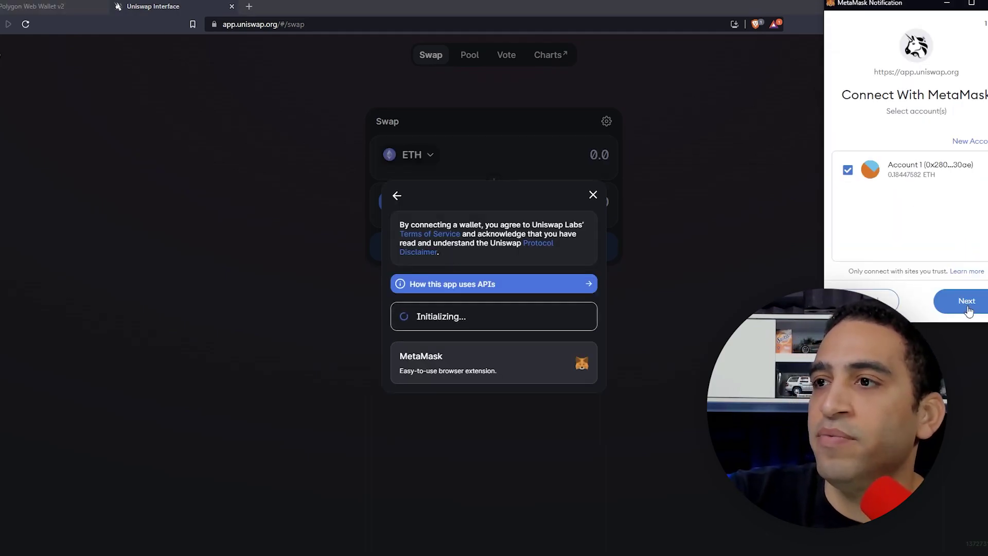
click(967, 303)
click(973, 302)
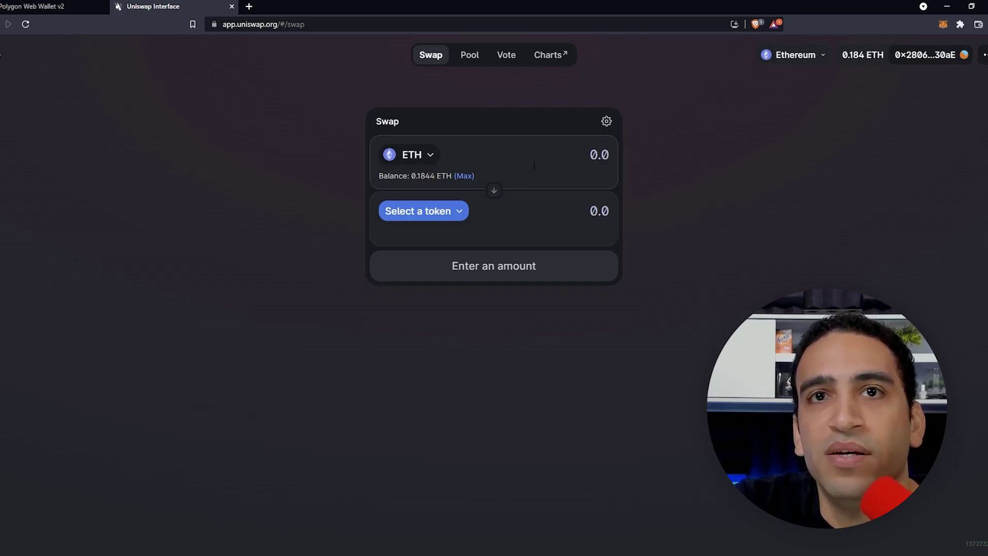
Search for matic and import the MATIC (Polygon) token as the one to receive in the swap
click(466, 212)
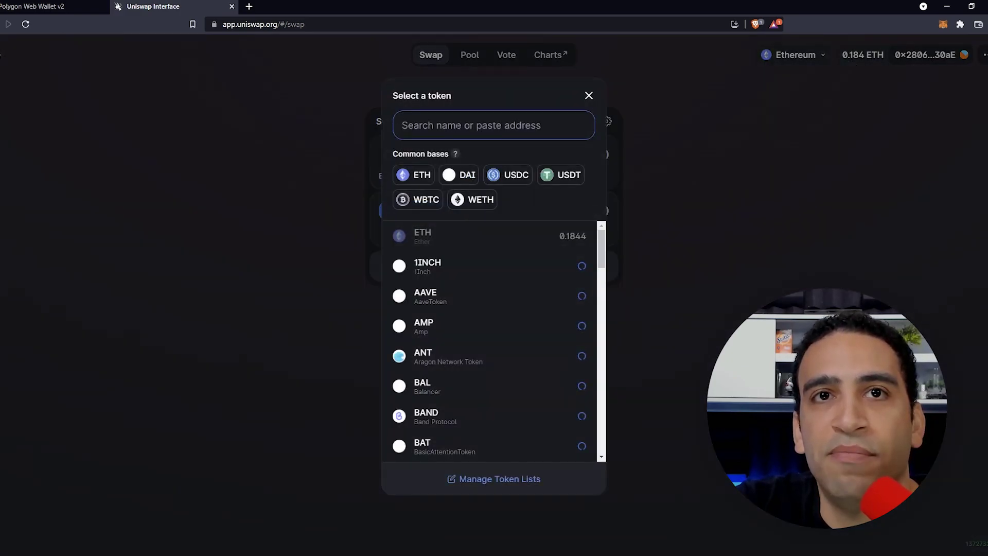
text(matic)
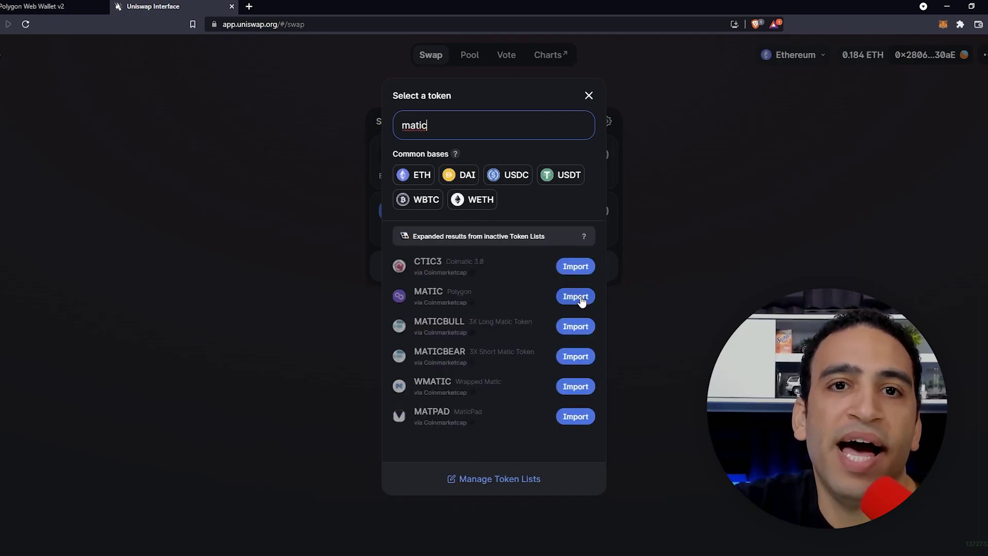
click(575, 297)
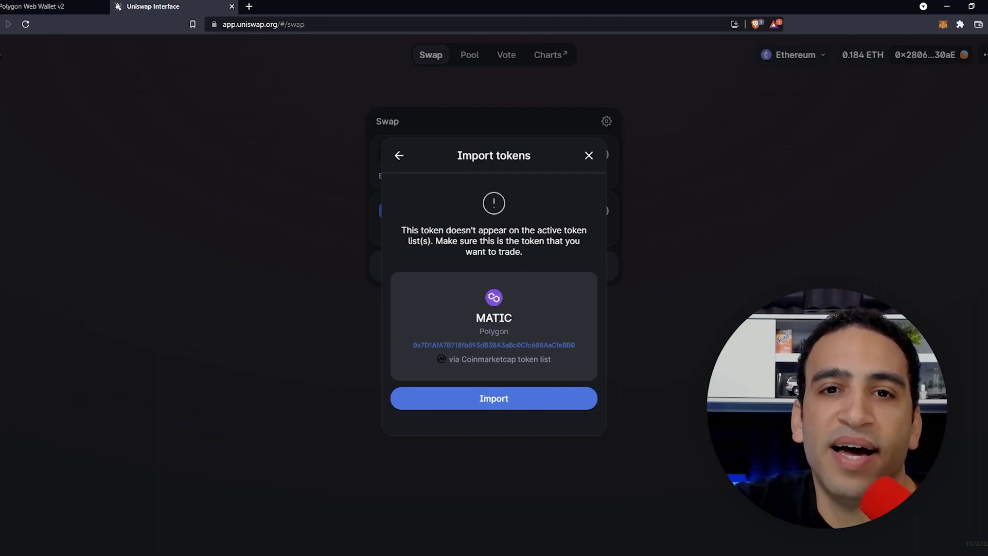
click(519, 403)
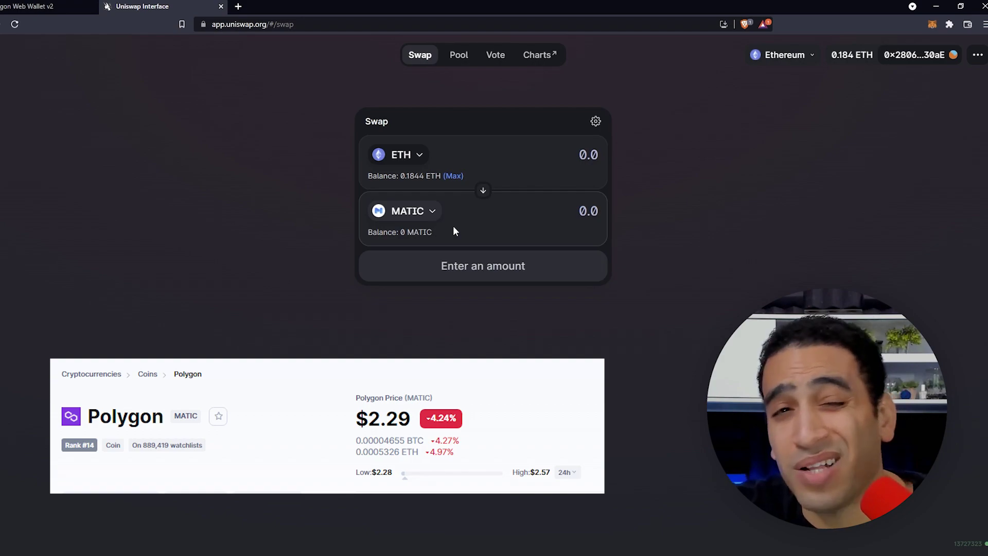
Set the amount to receive in the swap to 25 MATIC
click(579, 219)
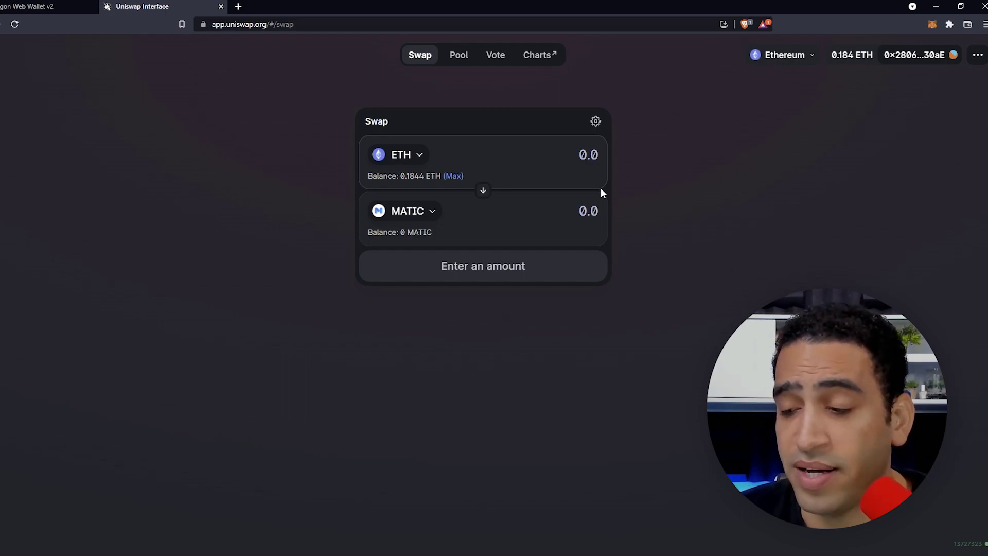
click(597, 211)
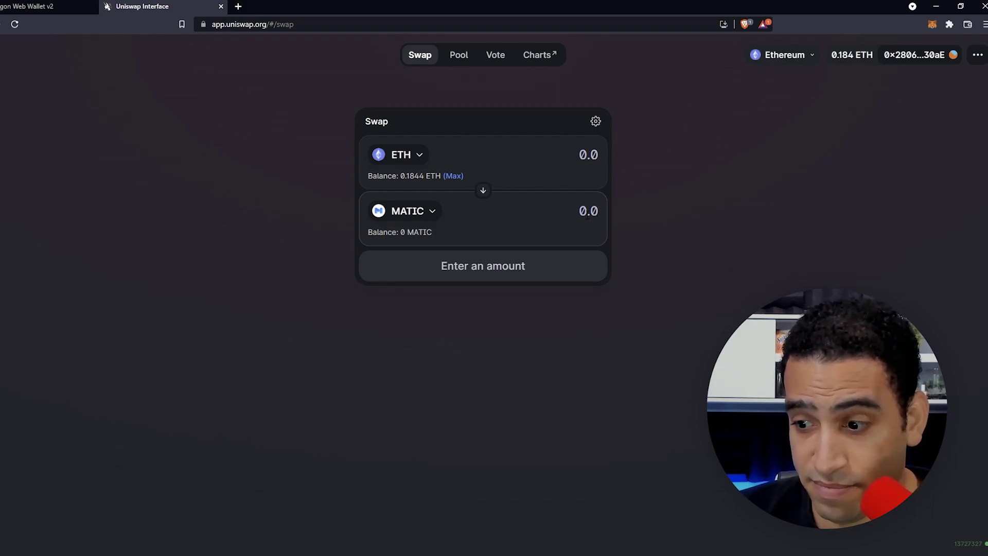
text(25)
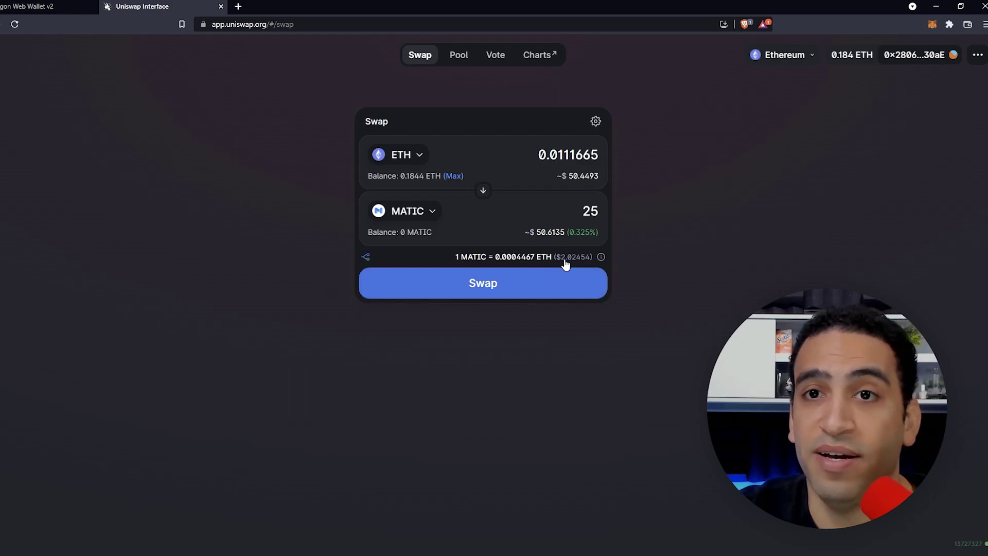
Submit the ETH to MATIC swap, review its gas fee and total in MetaMask, and approve the transaction
click(503, 291)
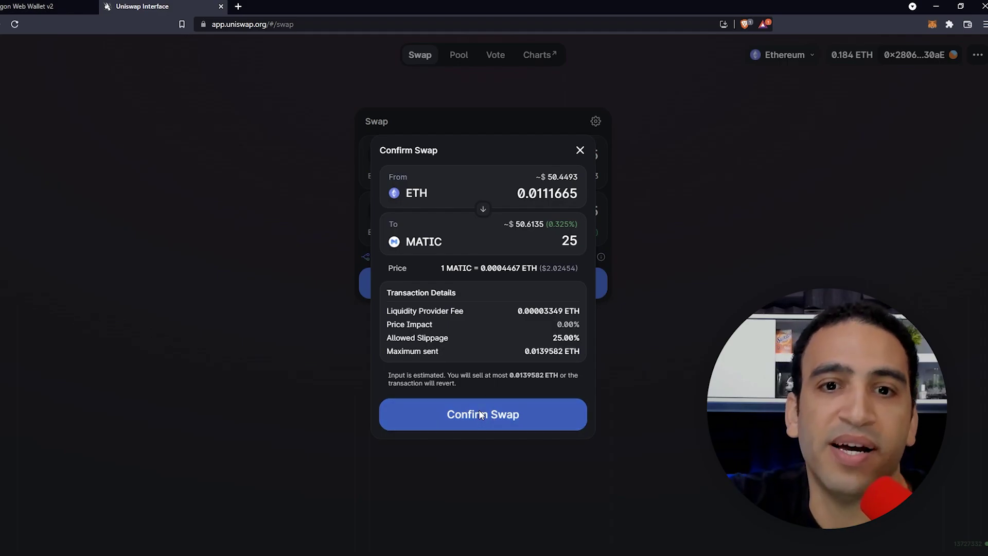
click(493, 420)
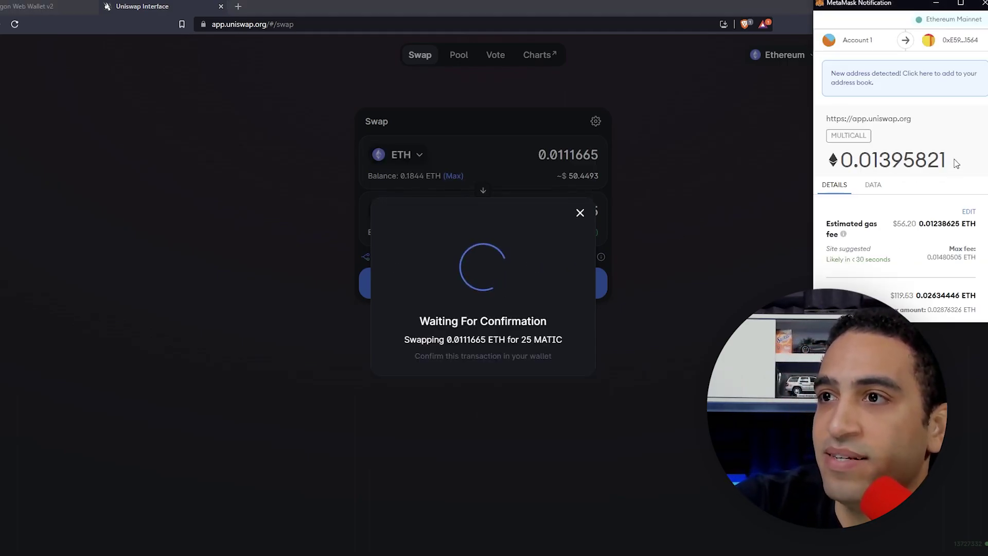
scroll(956, 163, down, 1)
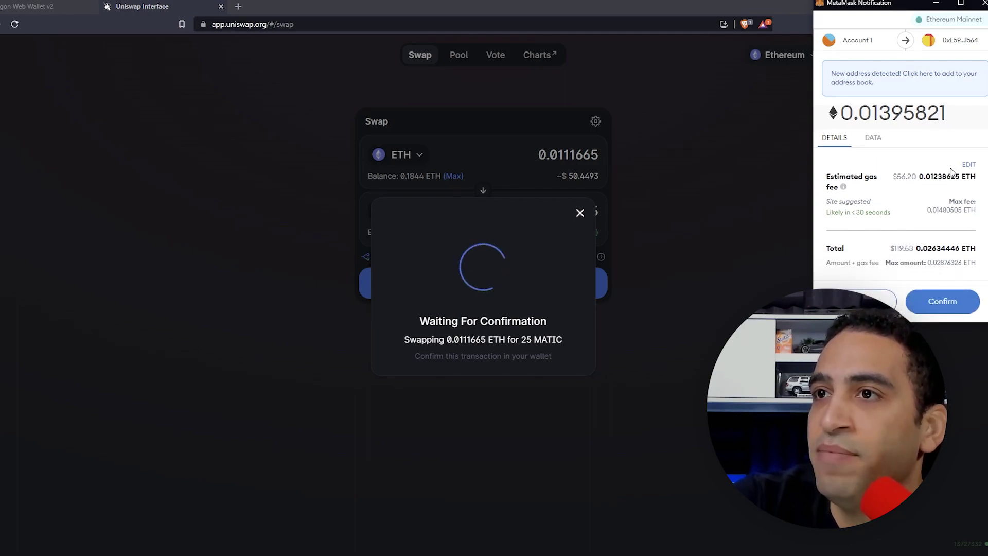
scroll(923, 179, up, 1)
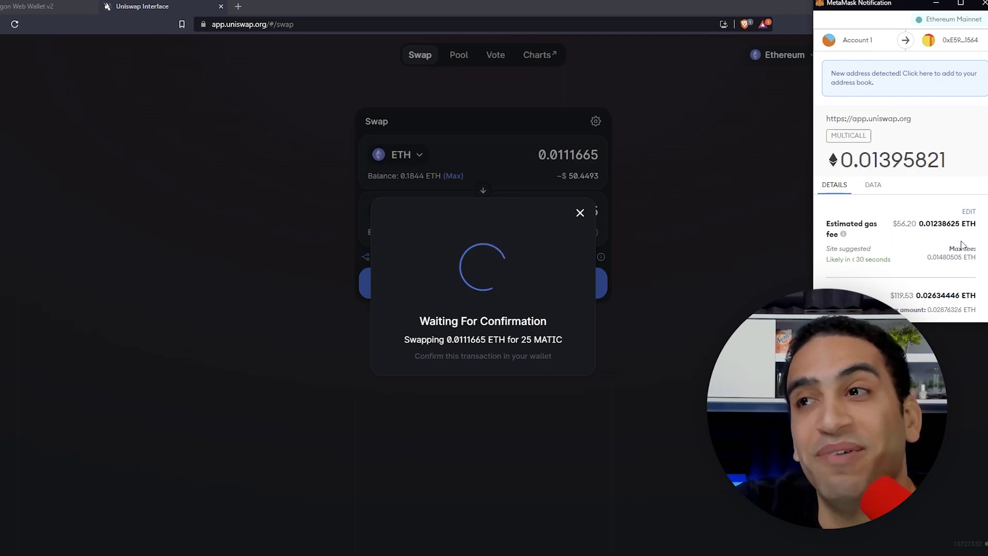
scroll(962, 288, down, 1)
click(955, 297)
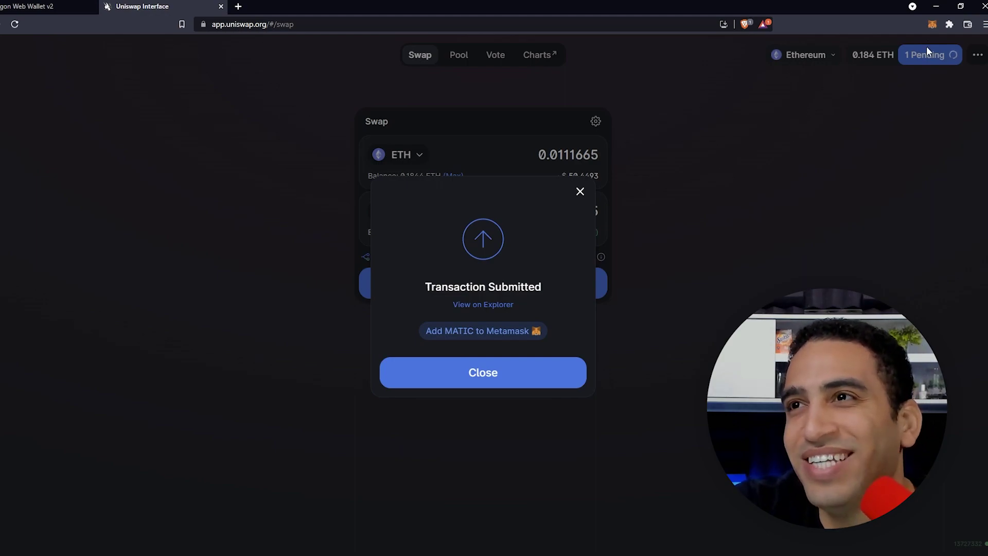
Check the swap transaction in MetaMask's activity list and dismiss the transaction submitted message
click(931, 24)
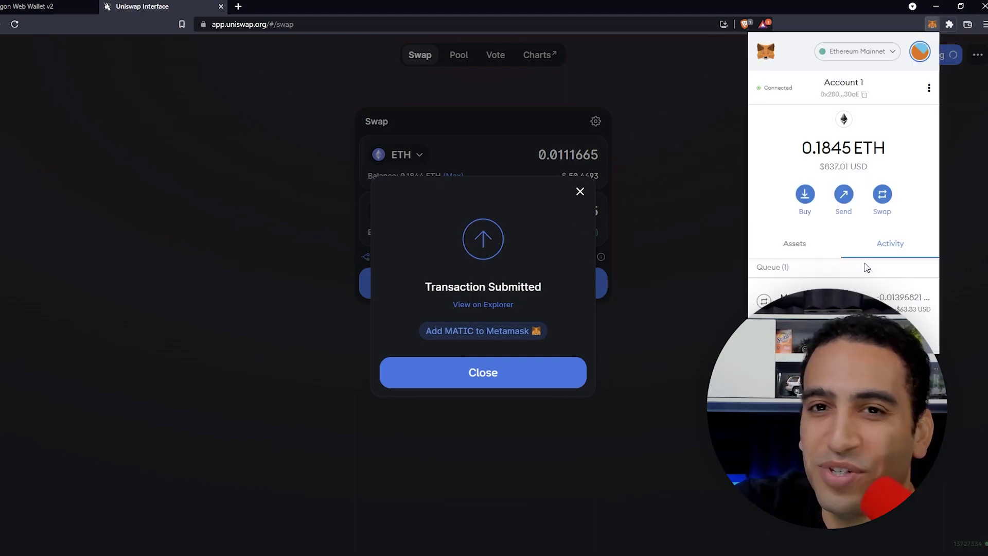
scroll(812, 196, down, 2)
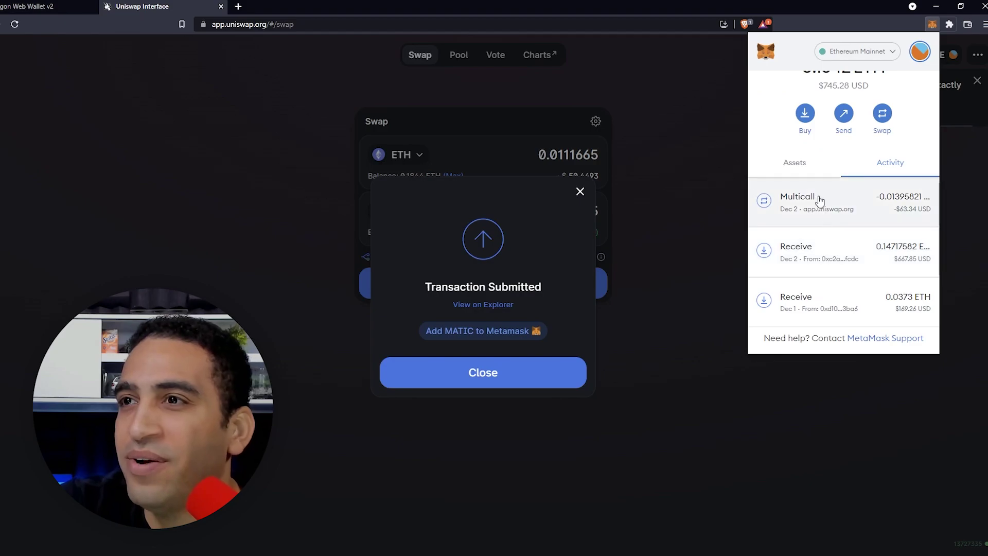
click(541, 378)
click(538, 377)
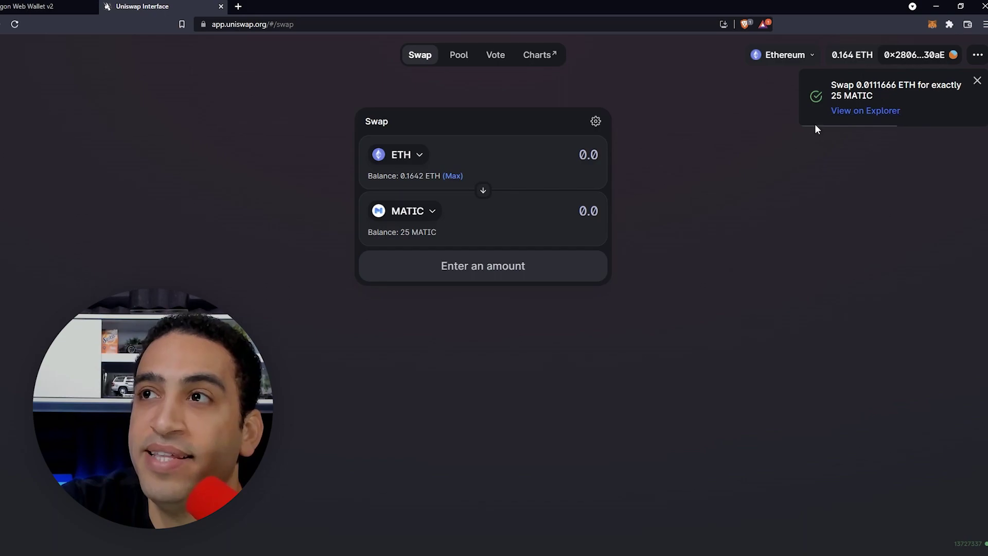
Check MetaMask's assets for the swapped tokens, start a token import, and copy the Matic Token contract address from its Etherscan page
click(932, 25)
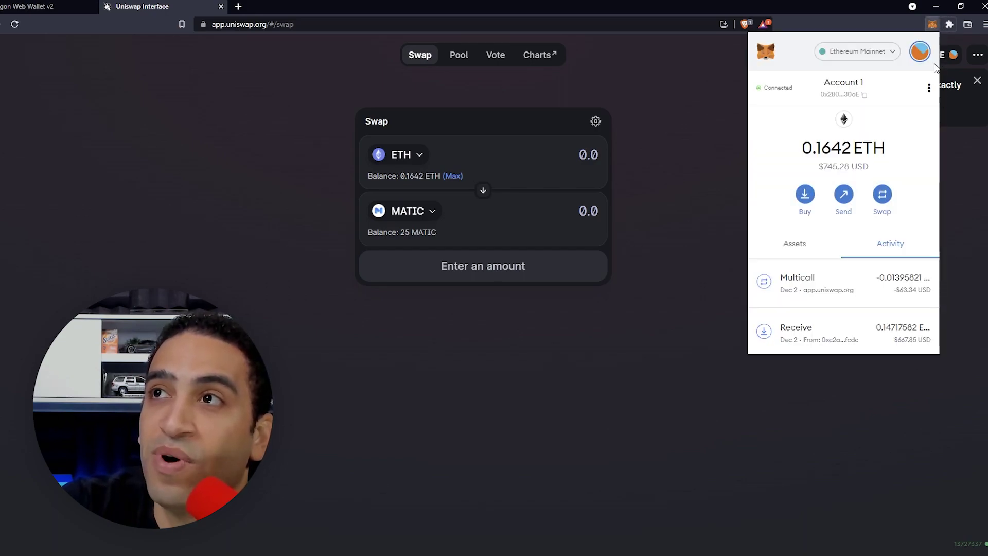
click(785, 256)
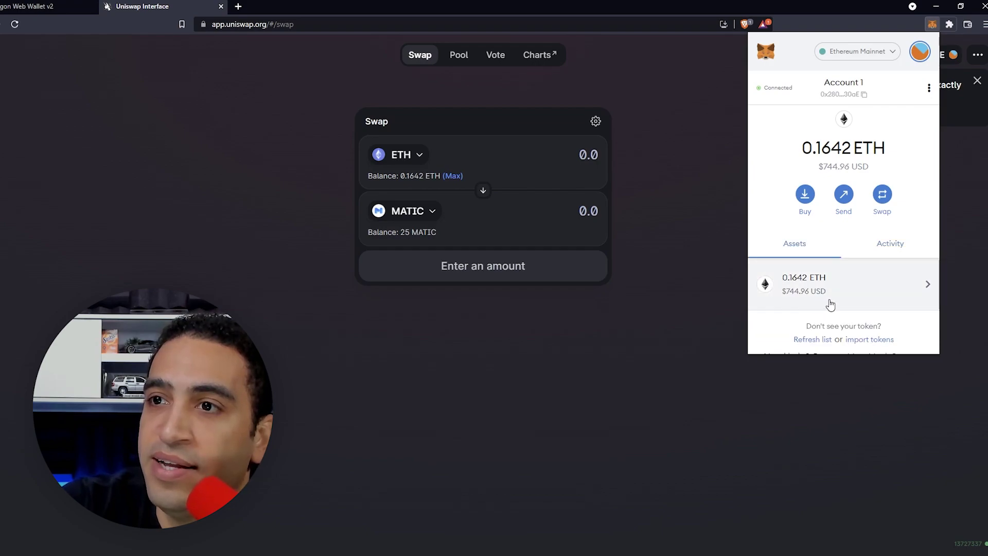
scroll(844, 339, down, 1)
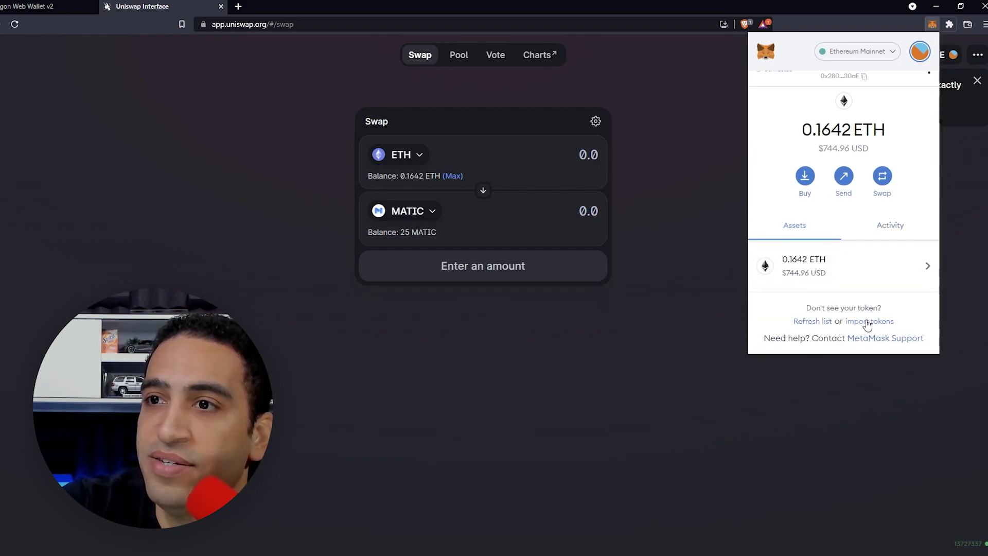
click(868, 322)
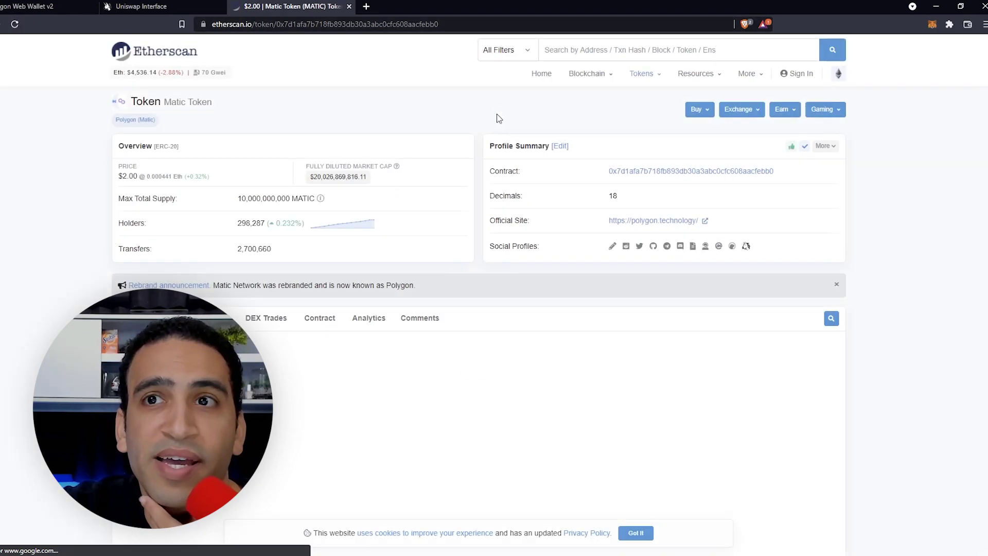
click(781, 172)
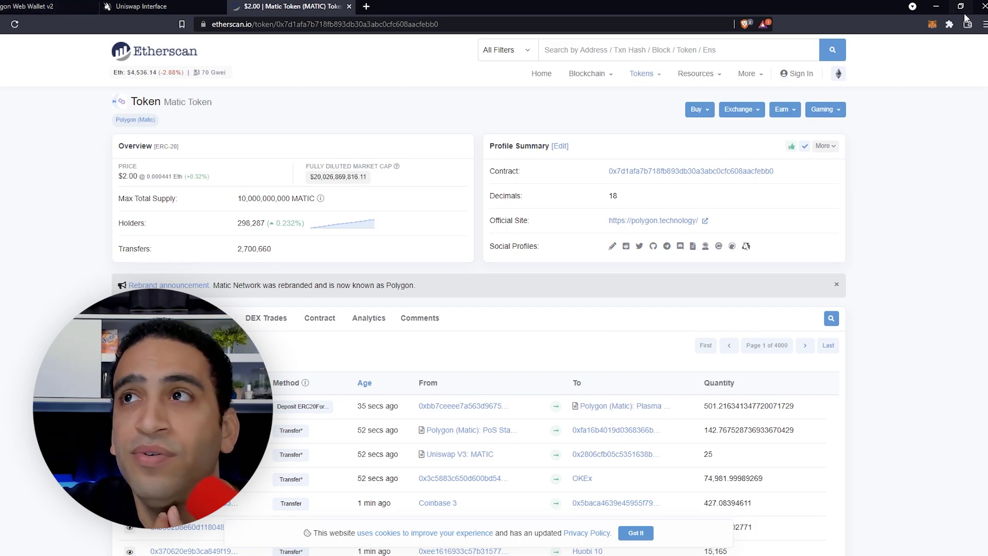
Import Matic Network Token (MATIC) into the MetaMask wallet by searching for it with the copied contract address
click(932, 25)
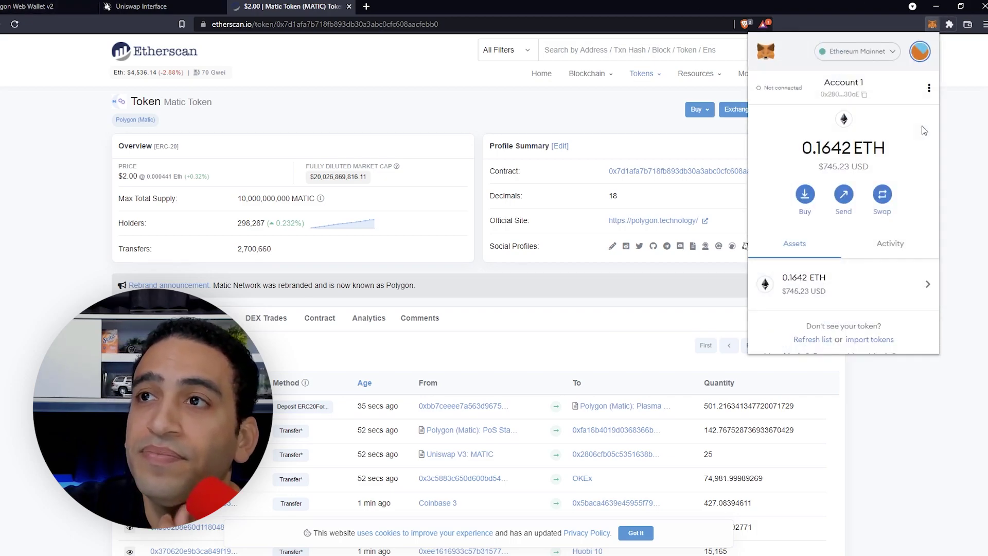
click(857, 340)
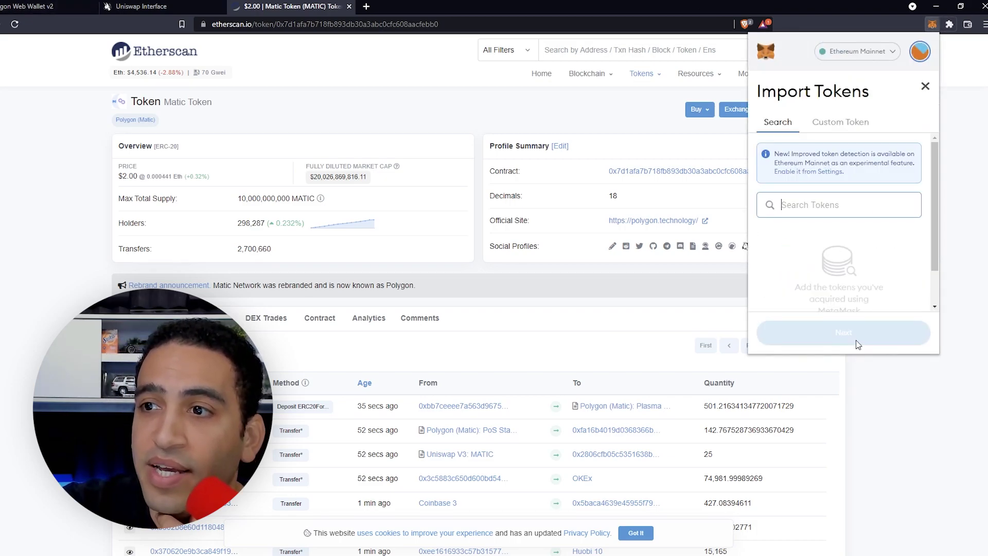
click(815, 206)
key(ctrl+v)
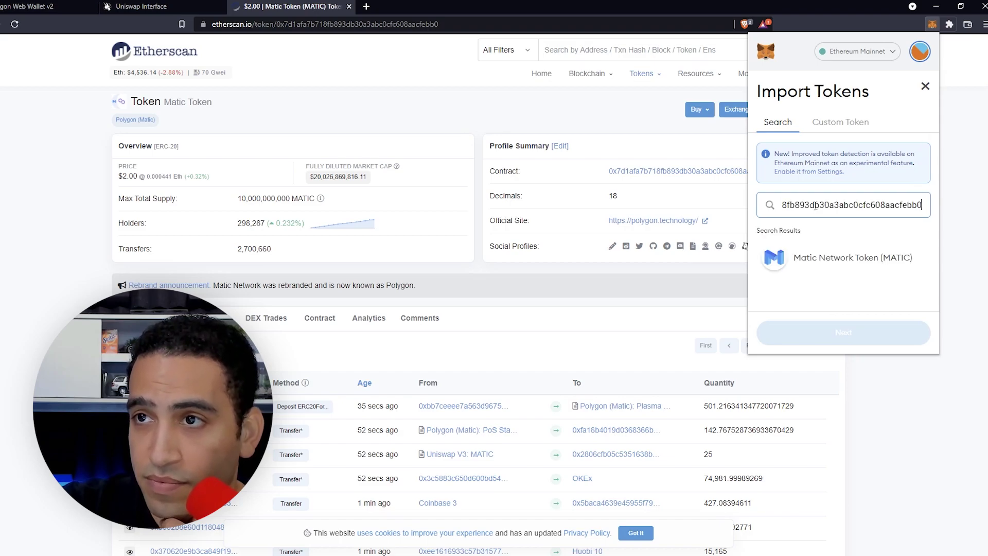
click(771, 264)
click(815, 331)
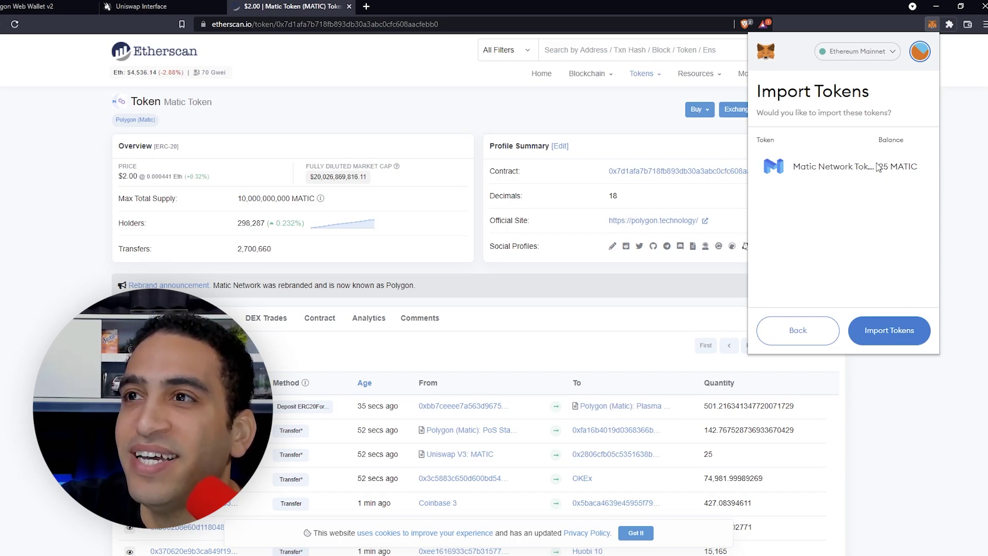
click(904, 327)
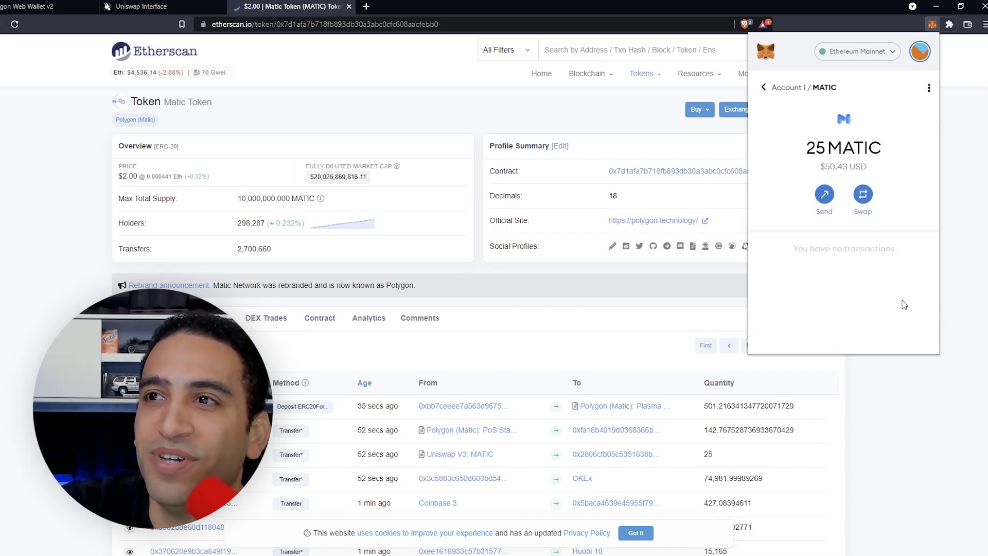
Return to MetaMask's asset list, check the ETH and MATIC balances, and close the wallet
click(764, 88)
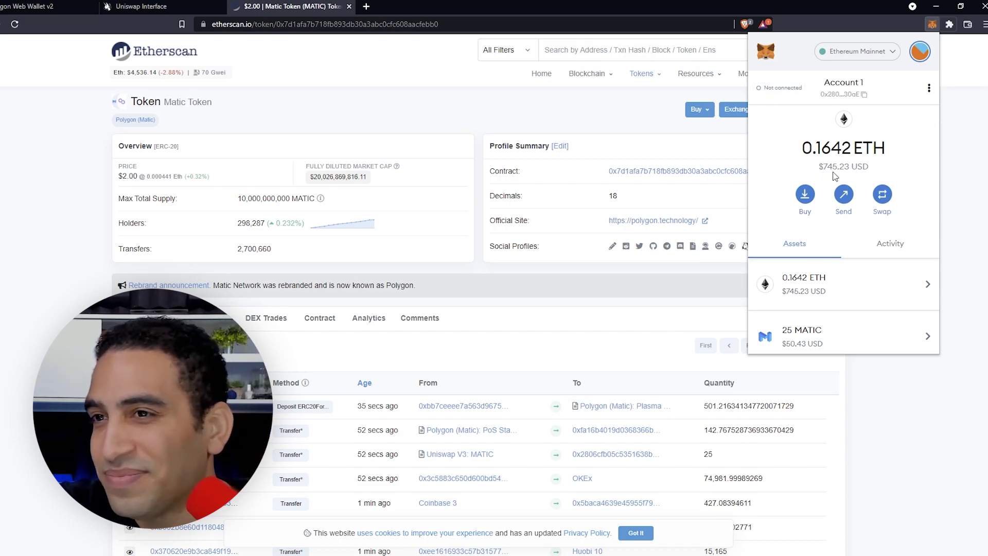
scroll(828, 335, down, 2)
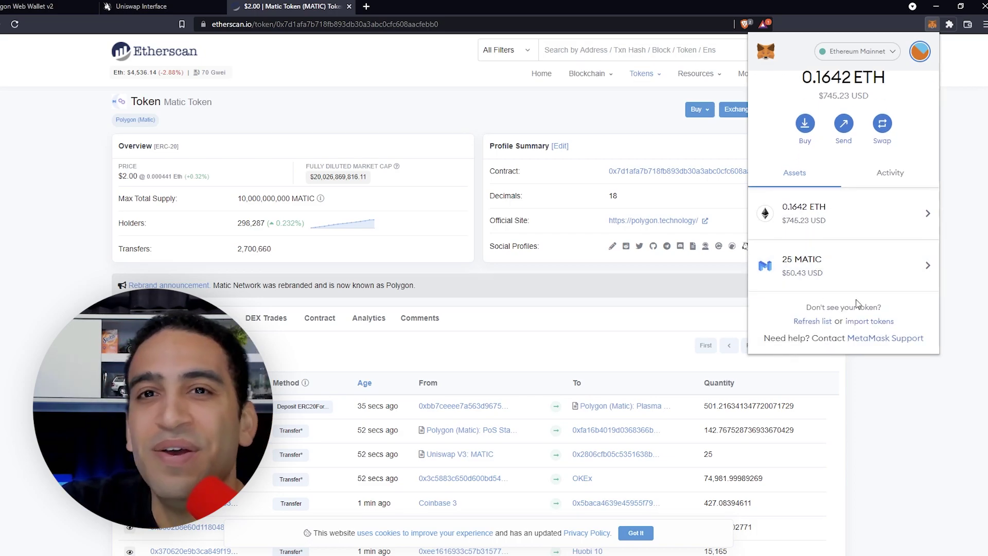
click(925, 405)
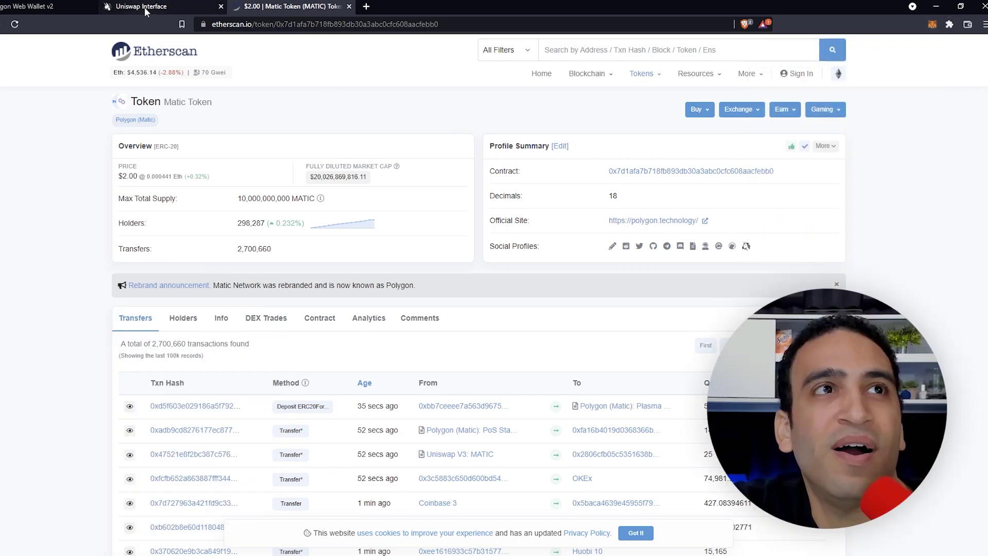
Switch to Polygon Staking and compare the listed validators by stake, checkpoints signed and commission
click(30, 8)
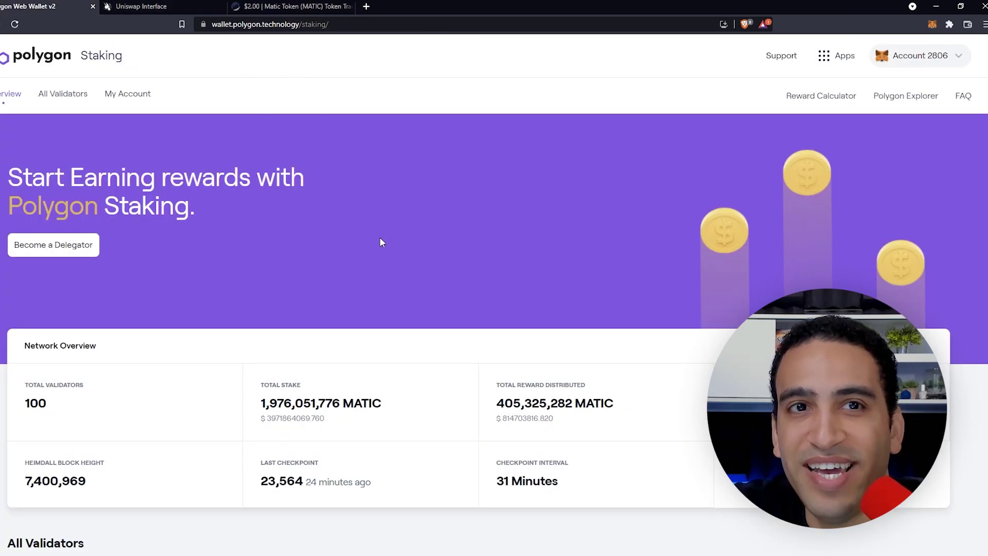
scroll(381, 238, down, 3)
scroll(453, 278, down, 4)
scroll(469, 298, down, 7)
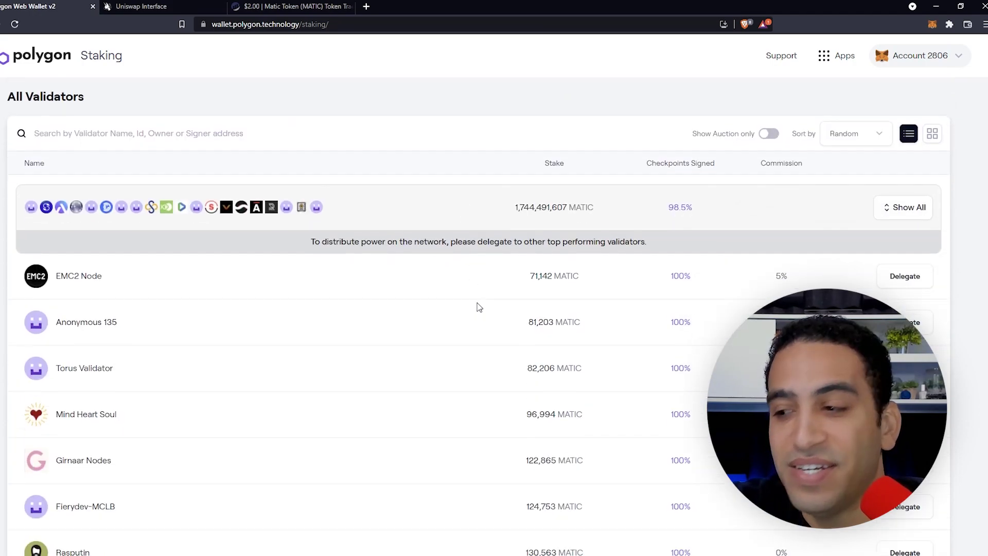
scroll(509, 323, down, 3)
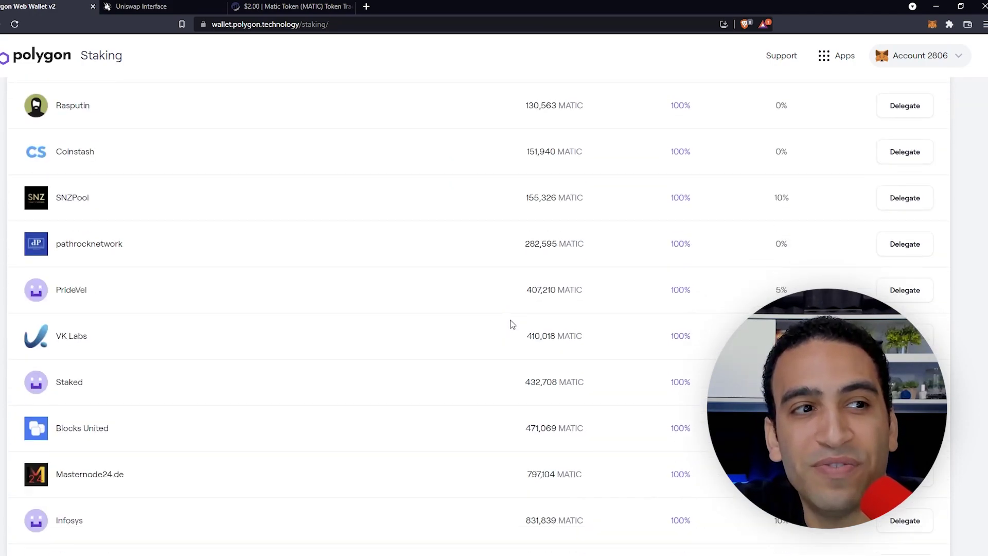
scroll(515, 323, down, 2)
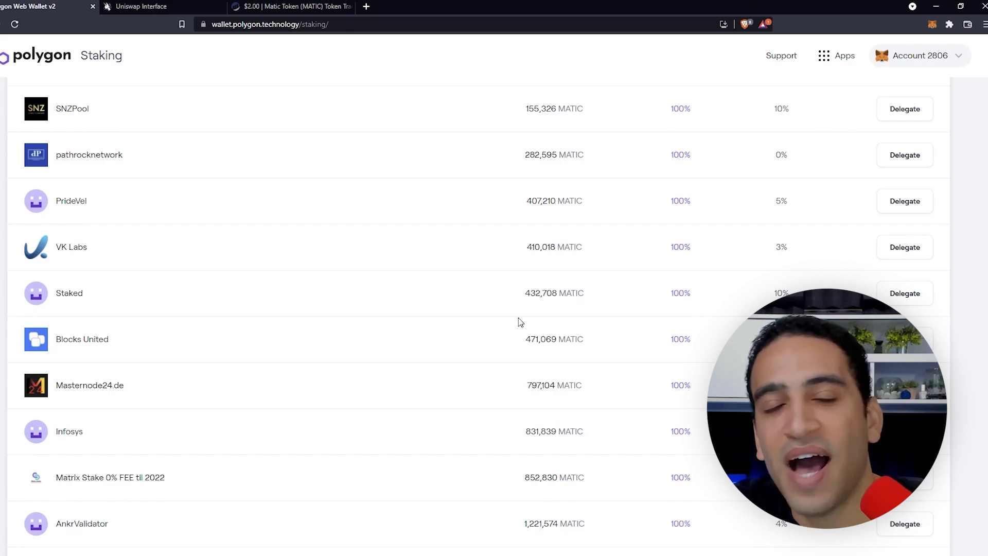
scroll(487, 318, up, 5)
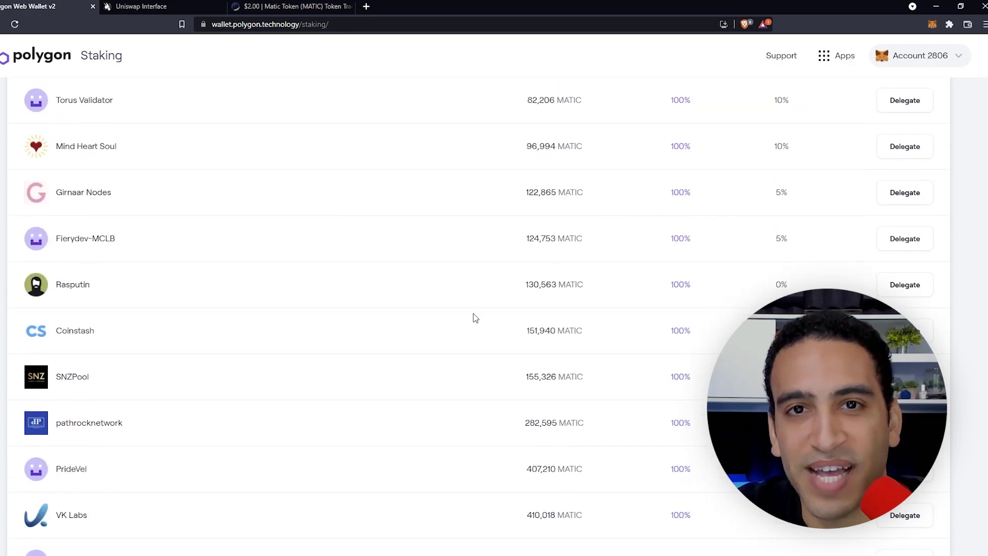
scroll(371, 373, up, 3)
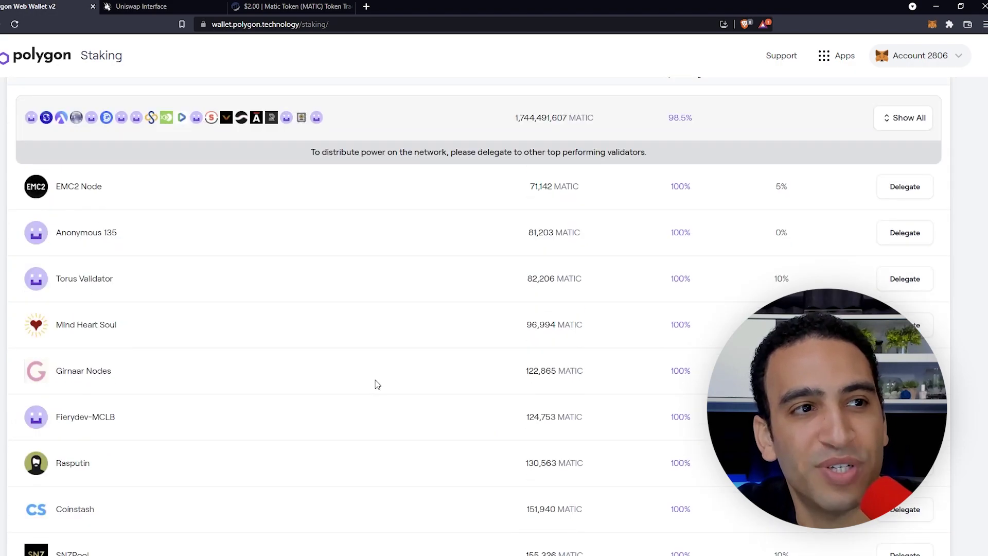
scroll(377, 384, down, 7)
scroll(377, 384, down, 5)
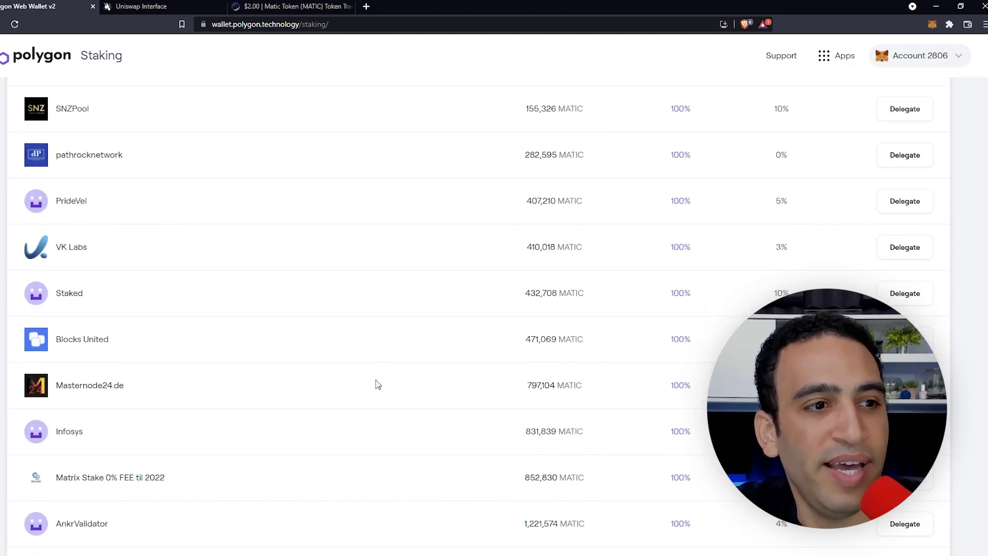
scroll(379, 386, down, 3)
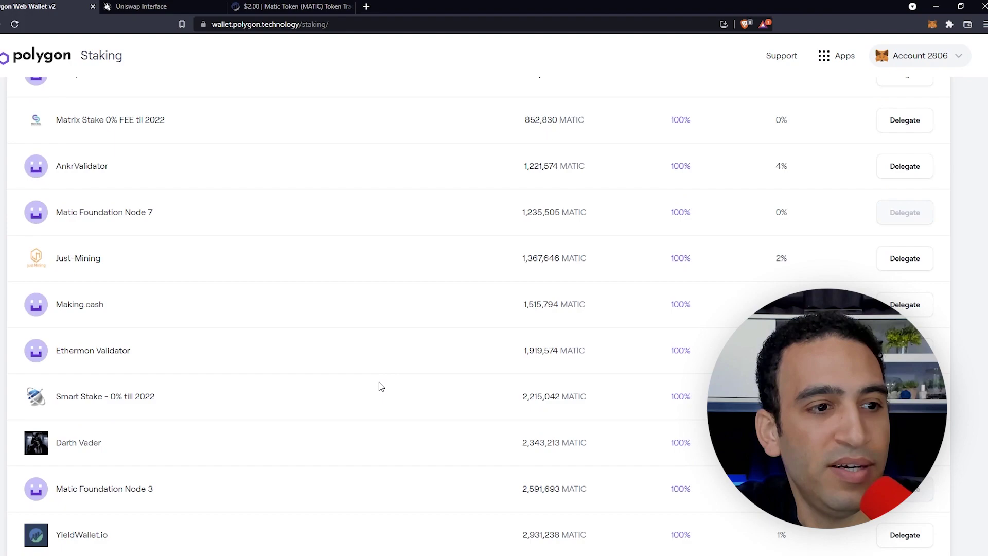
scroll(196, 292, down, 2)
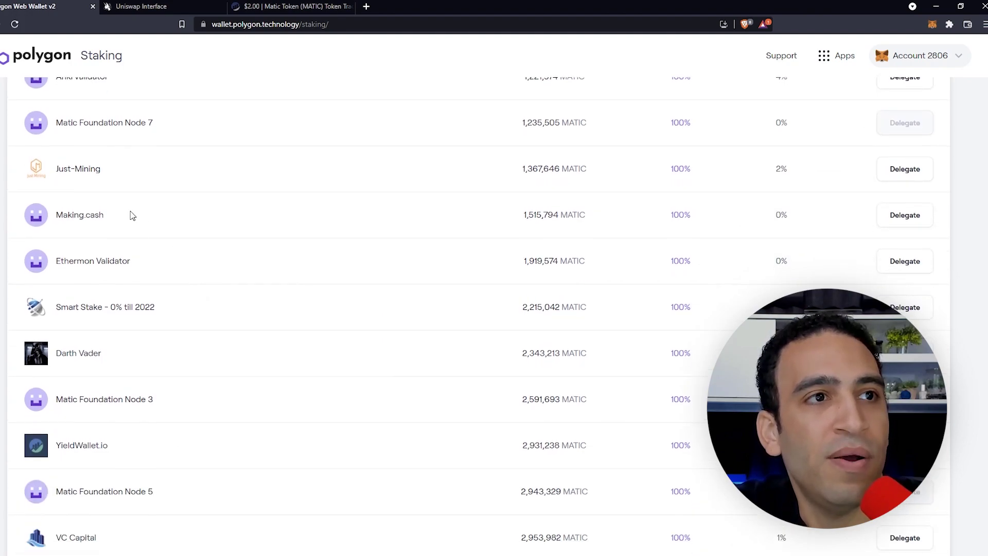
Choose the Making.cash validator from the list and open its details page
drag(130, 214, 54, 225)
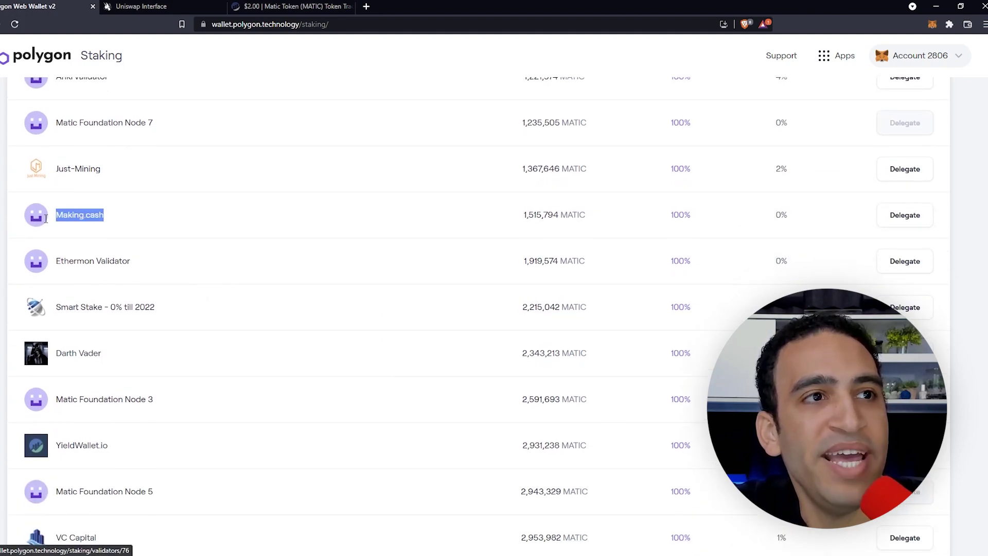
click(152, 213)
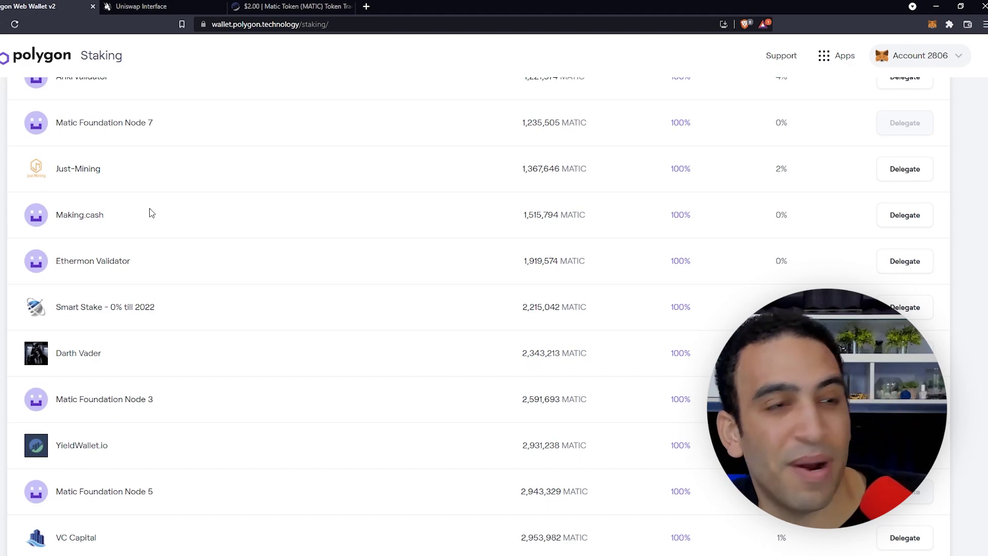
click(92, 217)
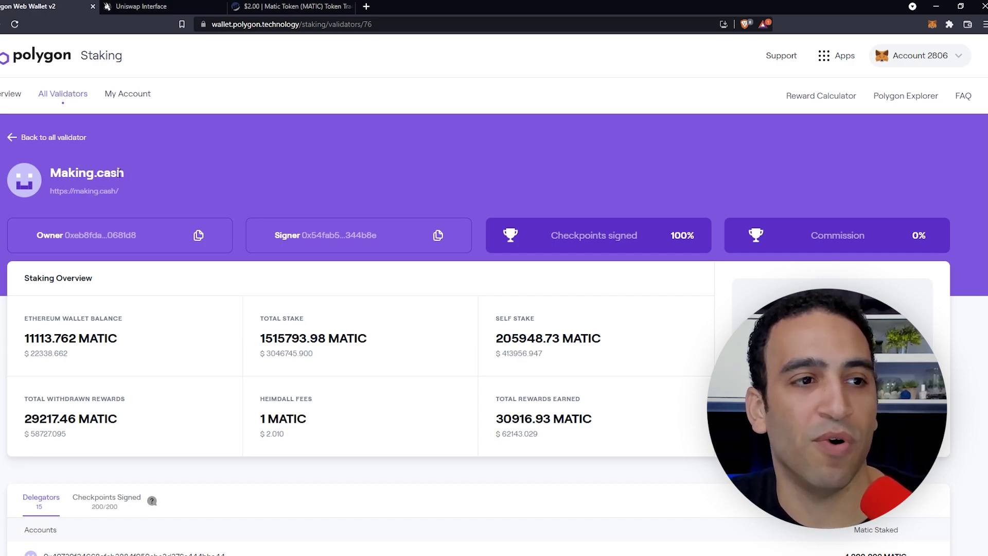
Open the Making.cash website in a new tab, review its supported projects, about and blog sections, and return to Polygon Staking
right_click(97, 190)
click(154, 196)
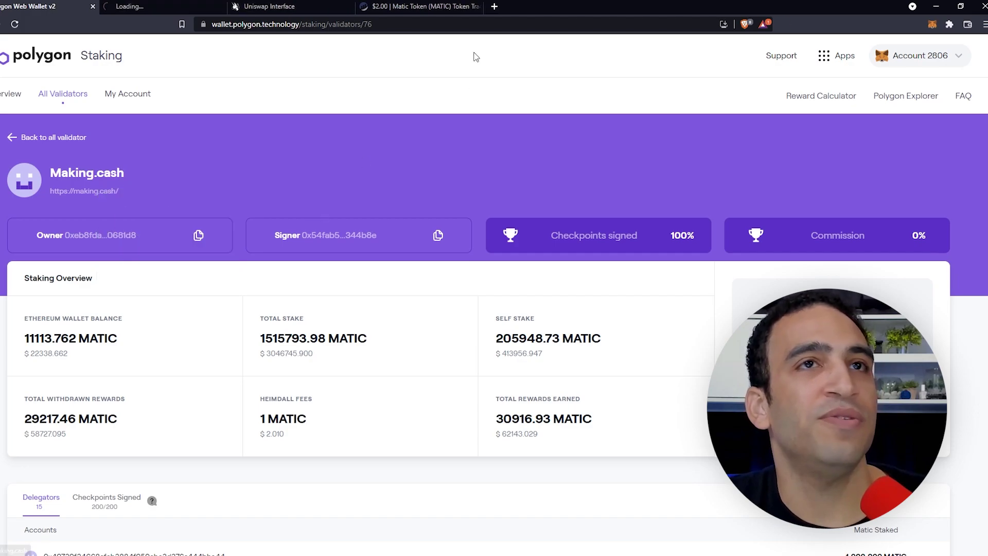
click(178, 8)
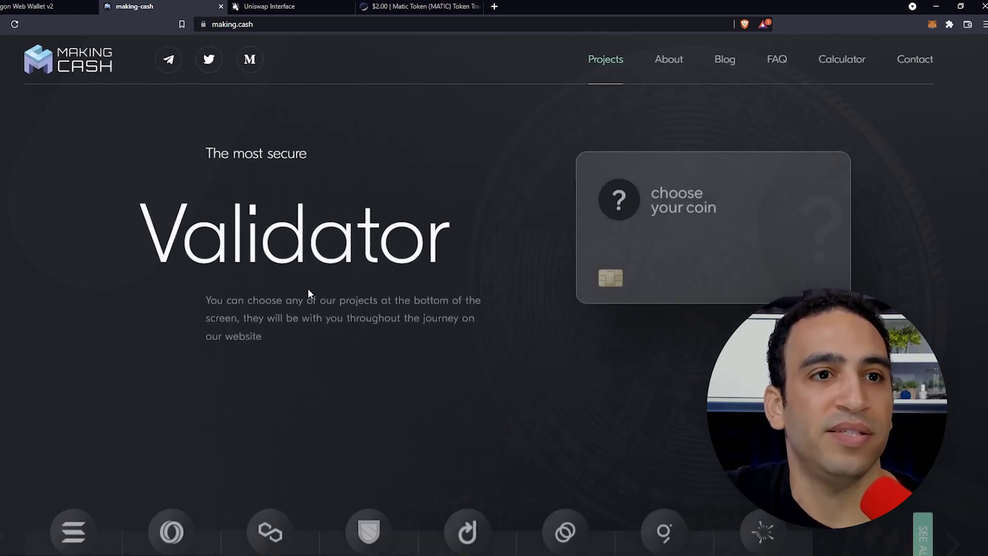
scroll(313, 293, down, 3)
scroll(316, 355, up, 3)
scroll(301, 381, down, 3)
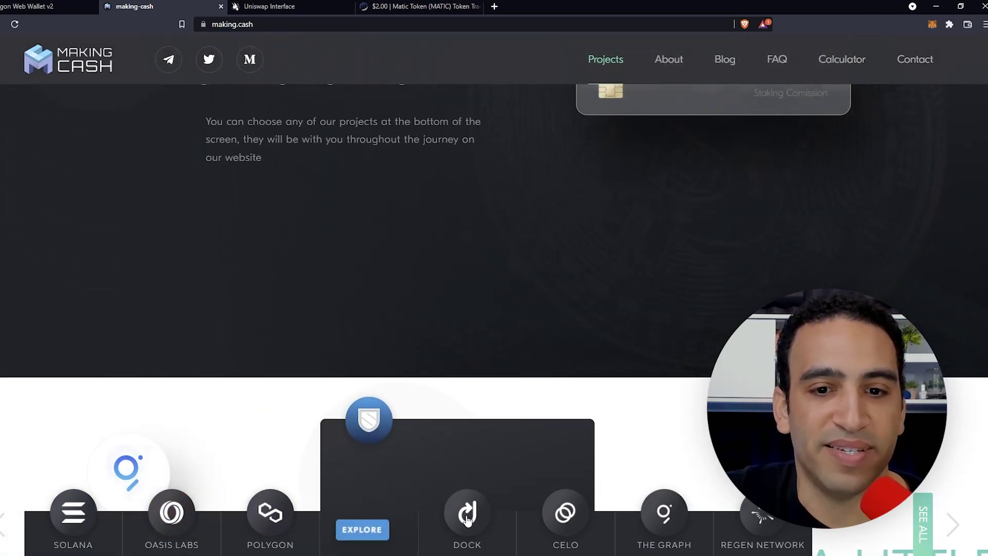
mouse_move(584, 509)
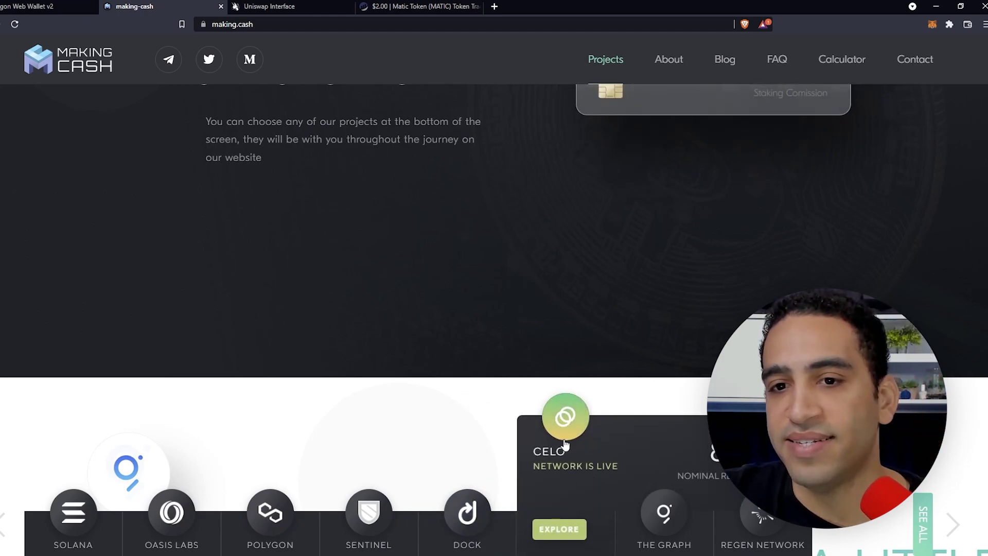
mouse_move(664, 494)
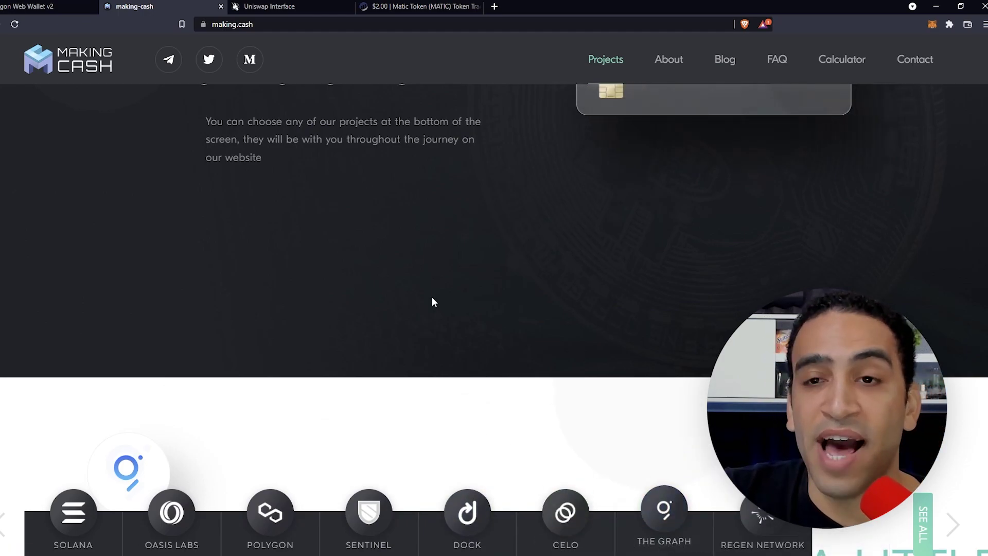
scroll(402, 345, up, 3)
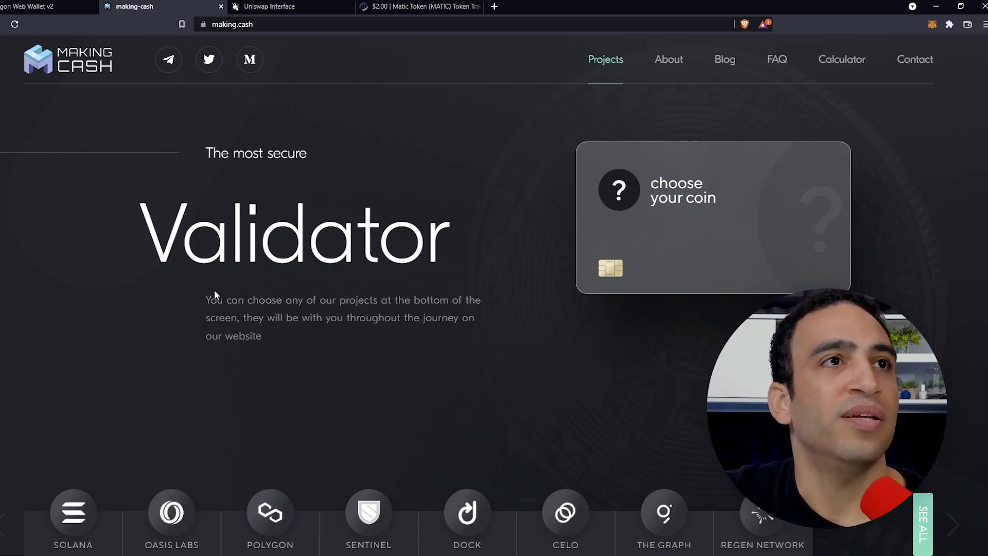
scroll(214, 290, down, 10)
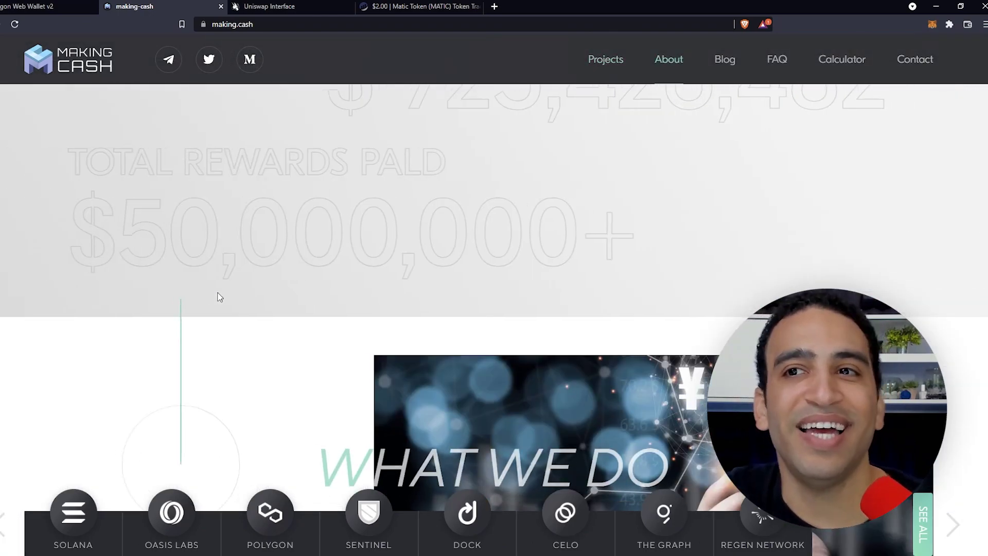
scroll(220, 297, down, 5)
scroll(286, 294, down, 6)
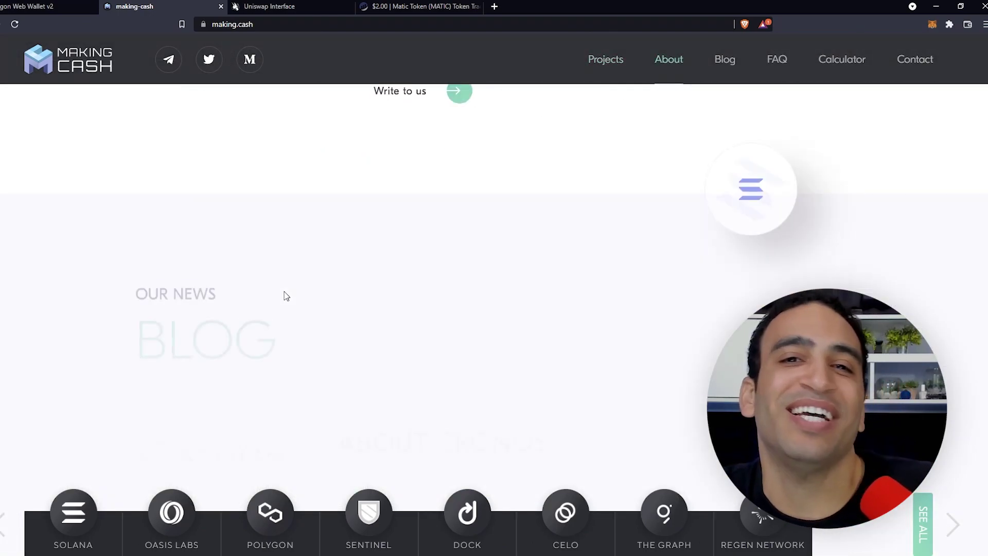
click(48, 8)
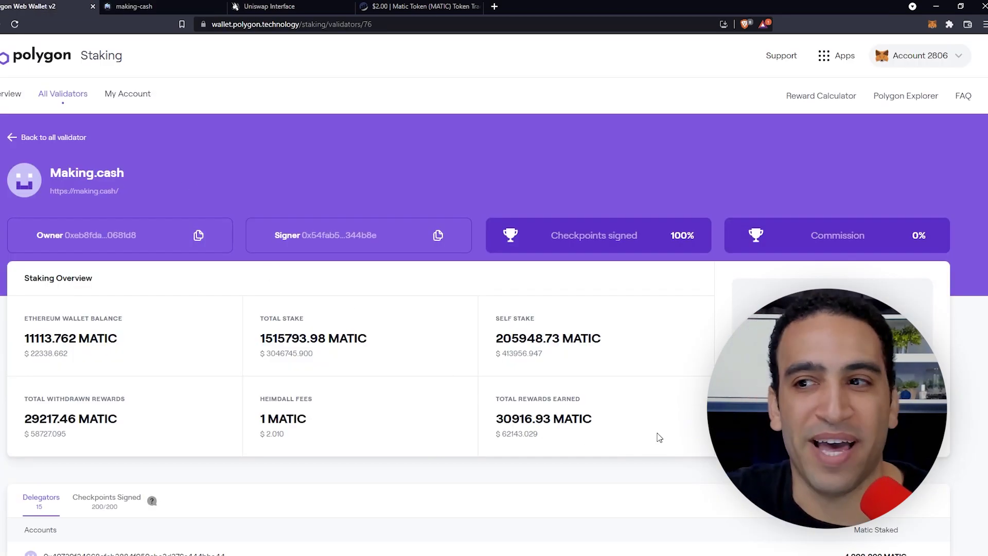
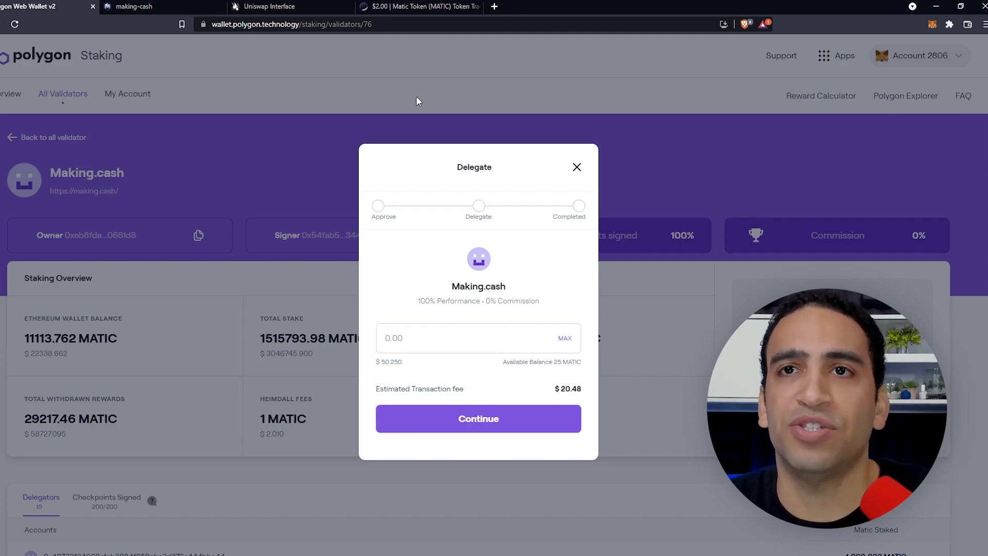
Close the Delegate dialog and examine the Making.cash validator's self stake in the staking overview
click(577, 167)
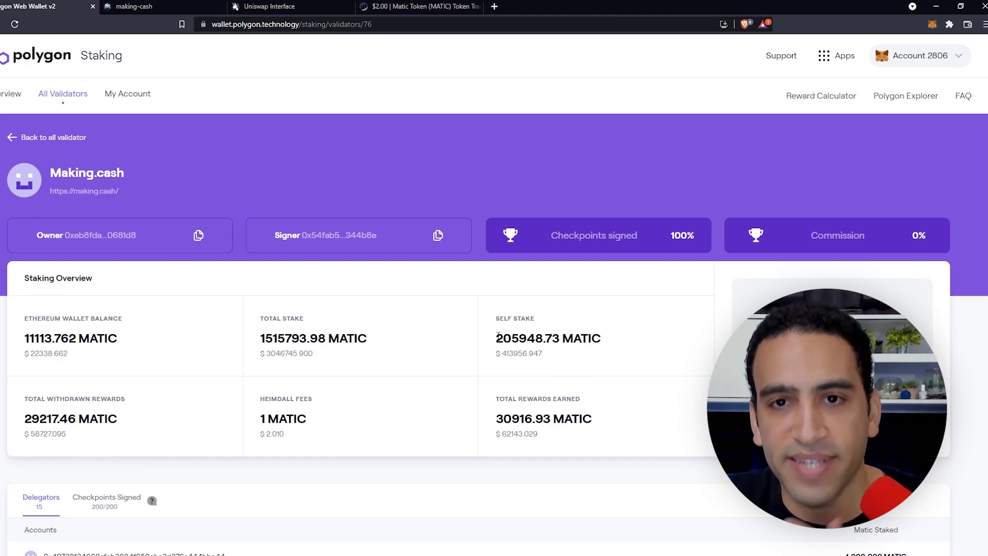
drag(497, 339, 561, 339)
click(559, 341)
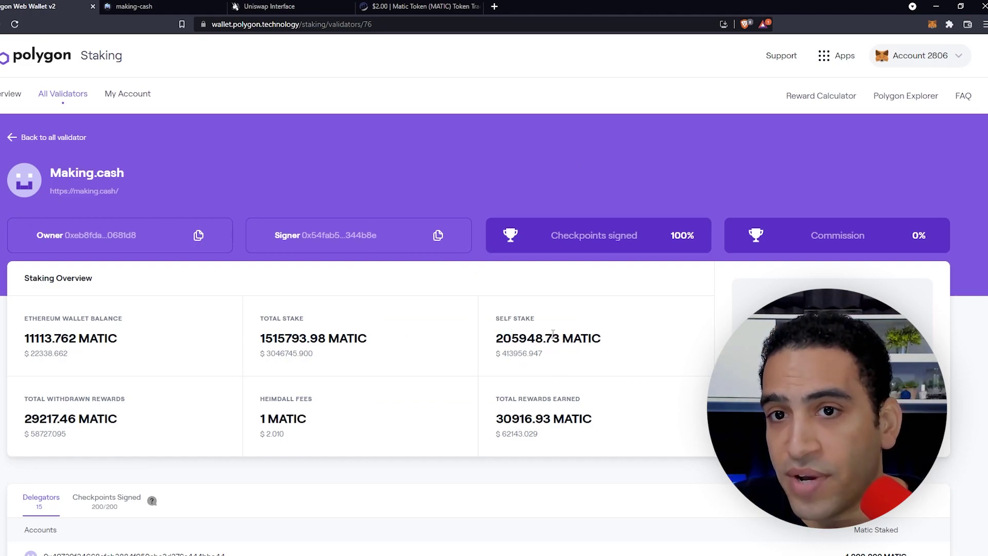
drag(496, 319, 532, 322)
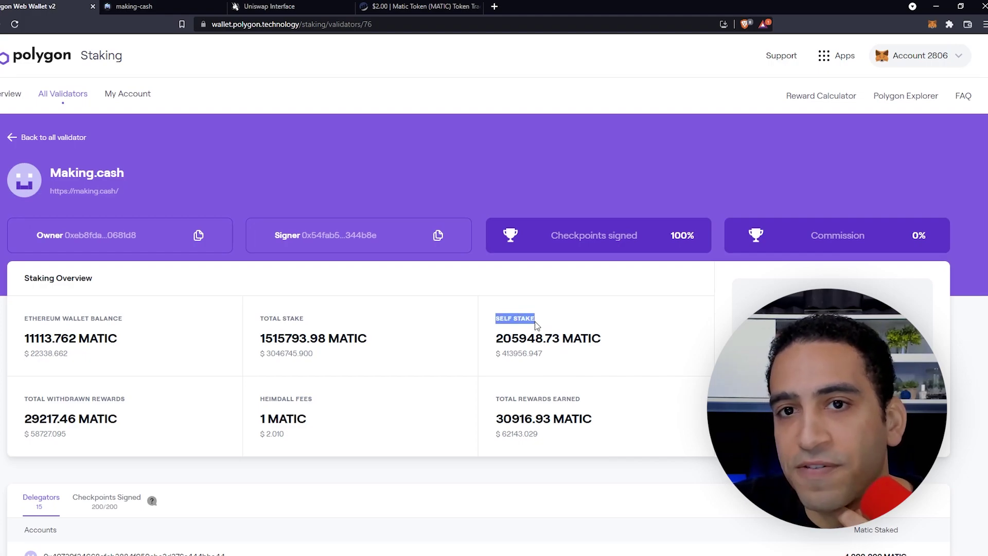
click(545, 319)
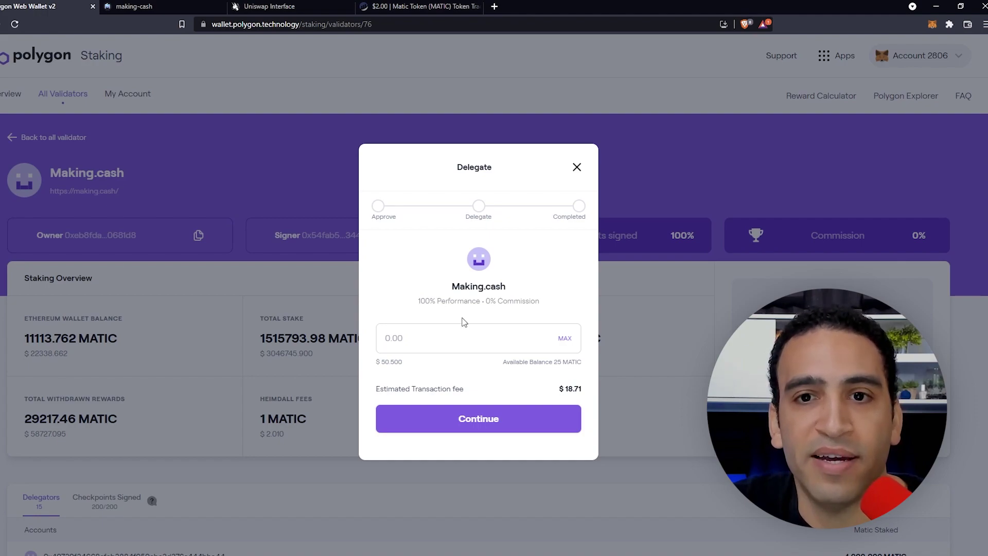
Enter the maximum of 25 MATIC for delegation to Making.cash and approve the MATIC access permission in MetaMask
click(564, 338)
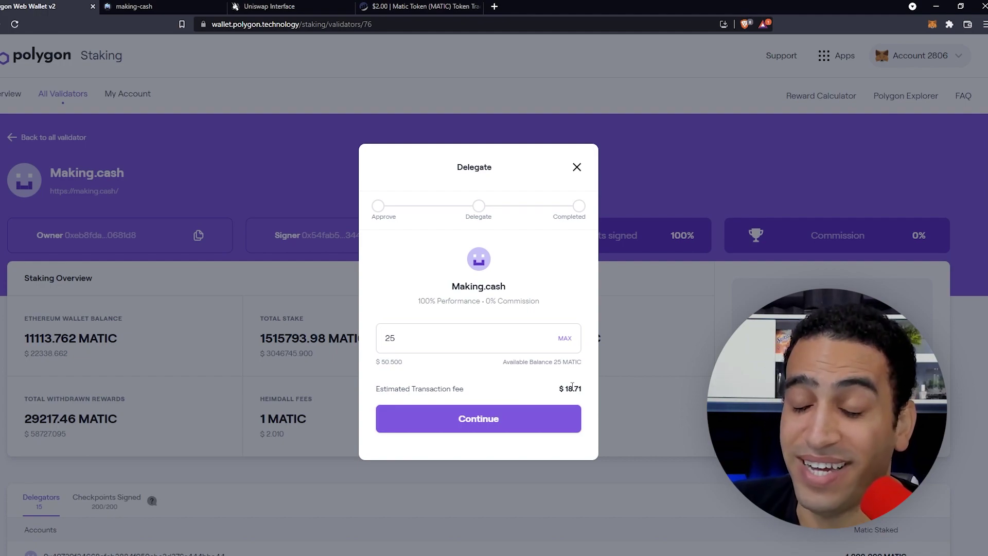
click(529, 427)
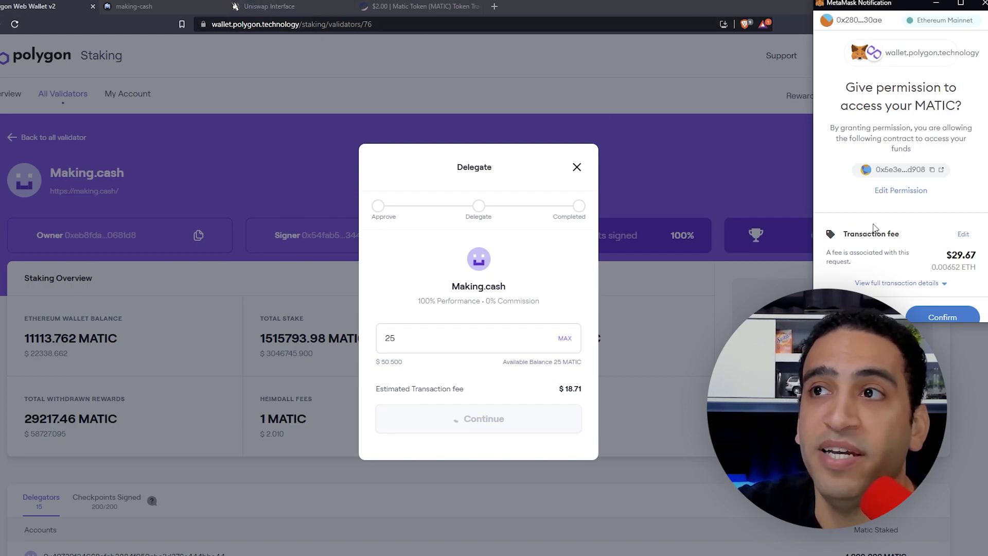
scroll(929, 247, down, 1)
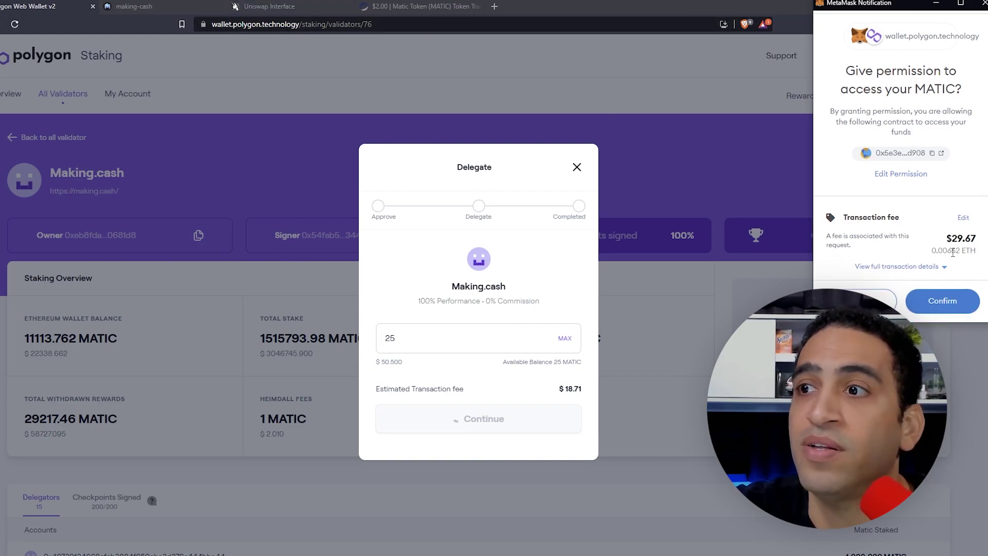
click(951, 302)
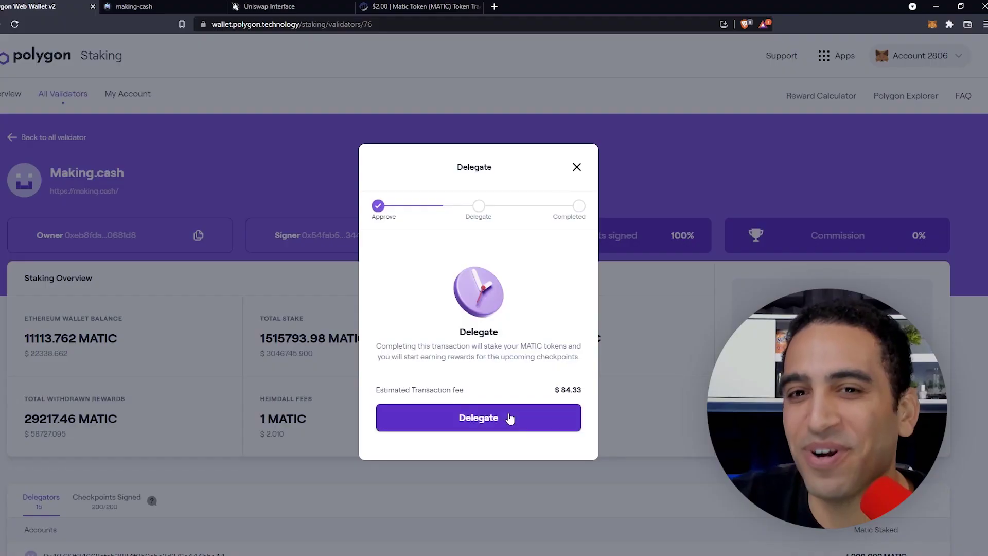
Delegate the MATIC, review the gas fee and confirm the transaction in MetaMask, and open the staking account page
click(510, 418)
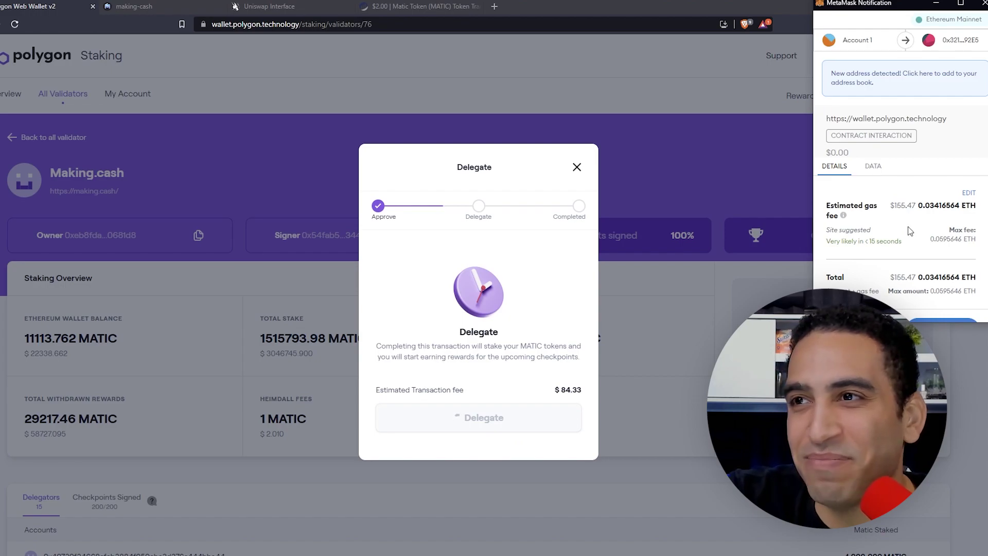
scroll(908, 227, down, 1)
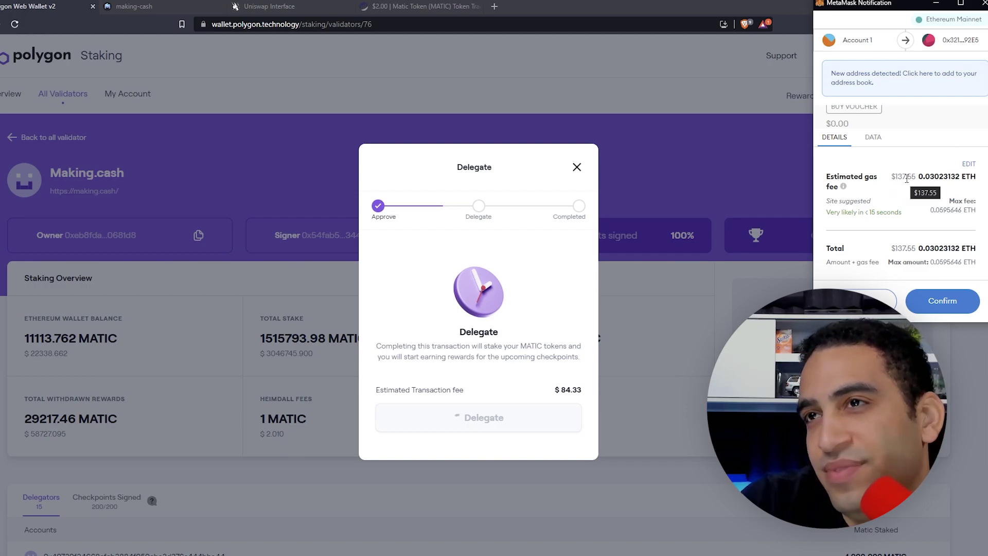
scroll(914, 196, up, 1)
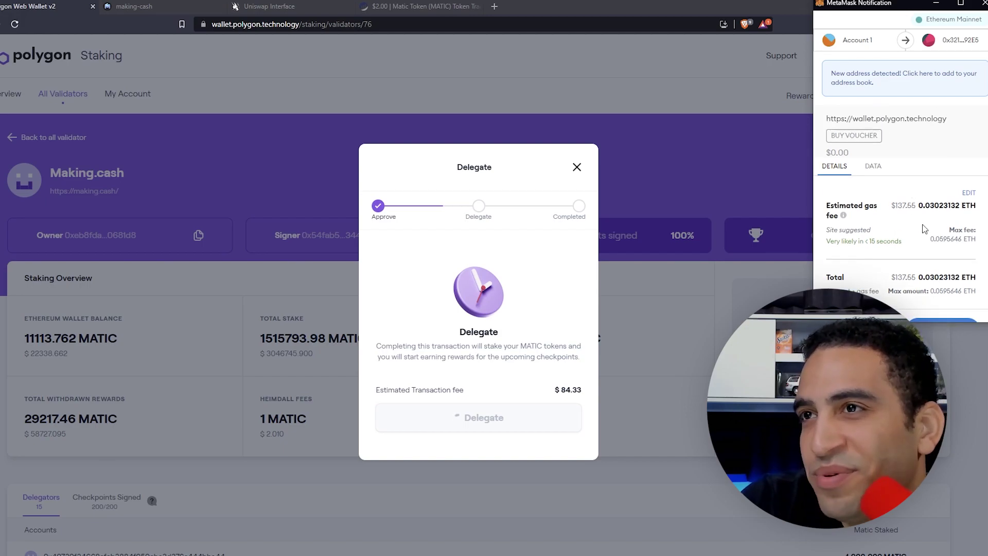
scroll(914, 196, down, 1)
click(950, 305)
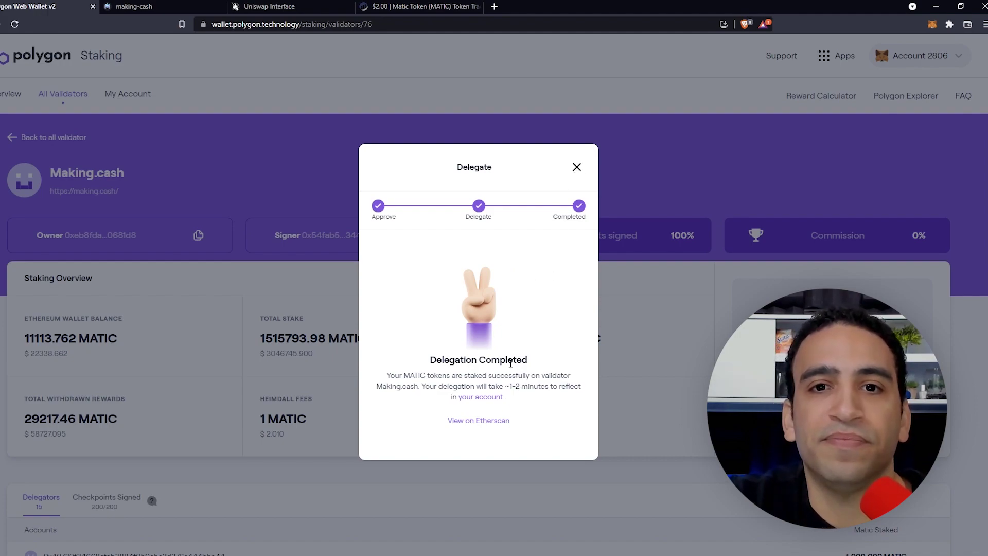
click(463, 402)
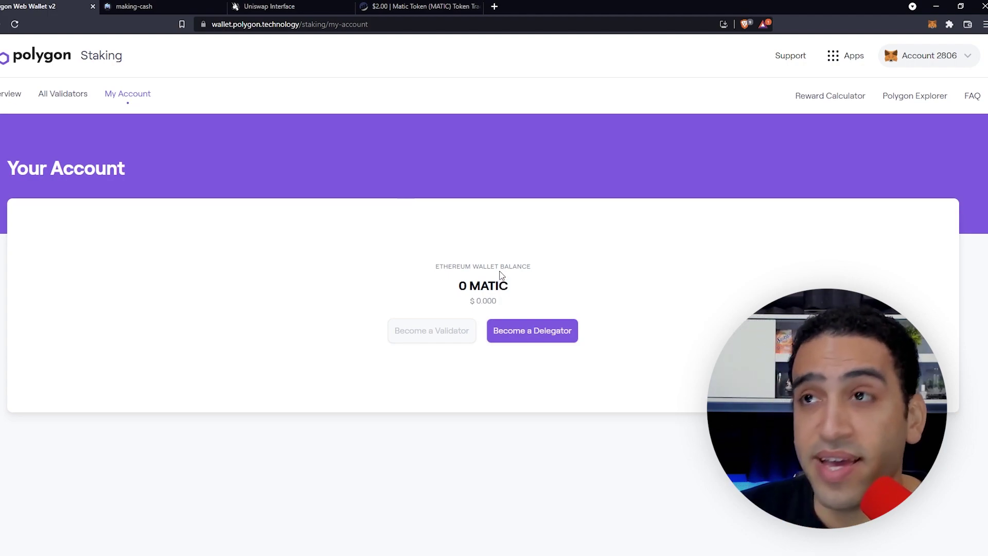
Open the Reward Calculator and set the delegated amount to 25 MATIC
click(850, 100)
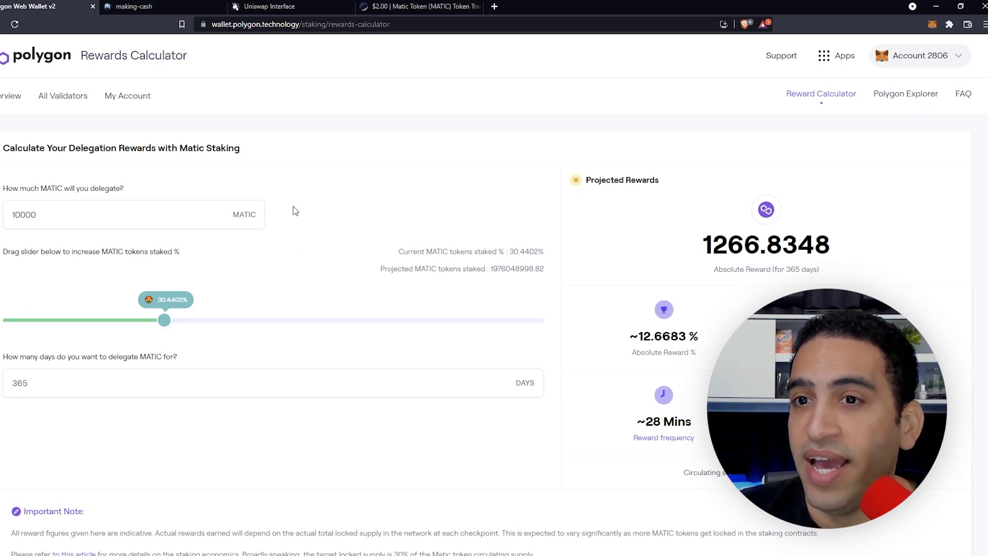
click(66, 211)
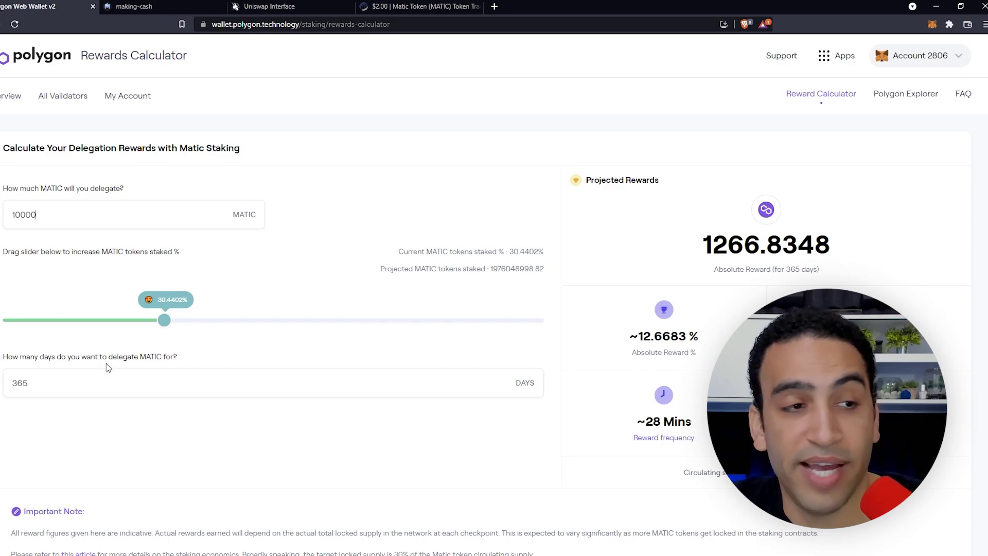
click(73, 387)
double_click(20, 383)
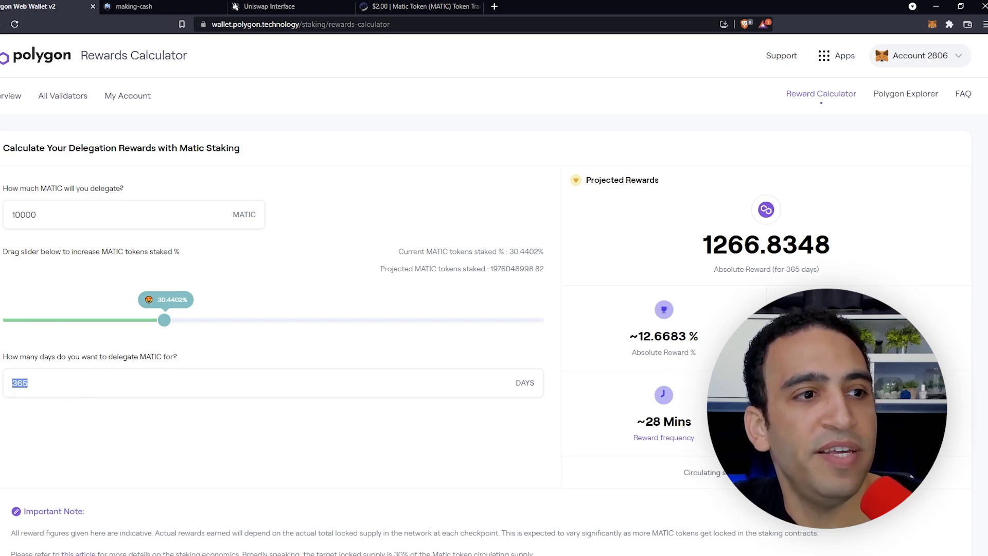
click(53, 382)
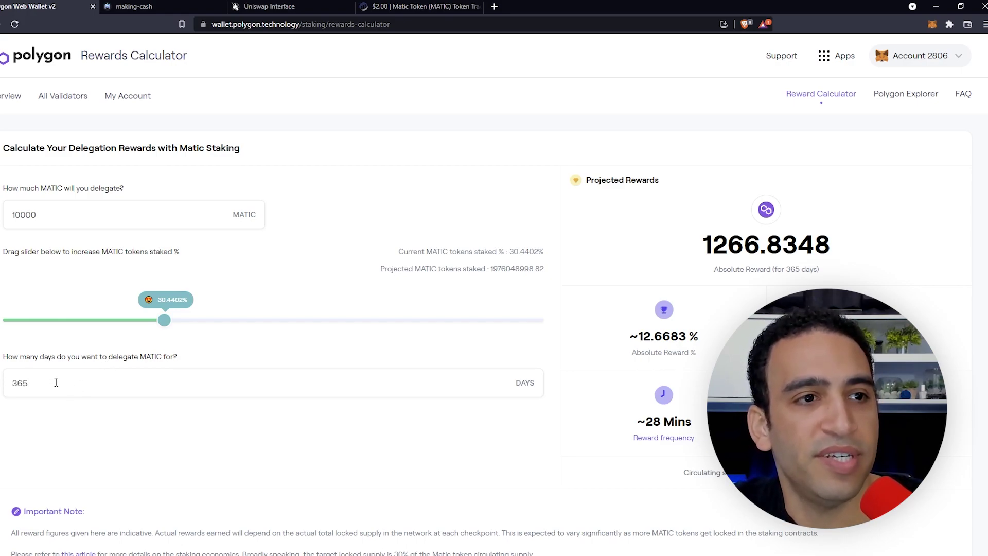
double_click(74, 211)
text(25)
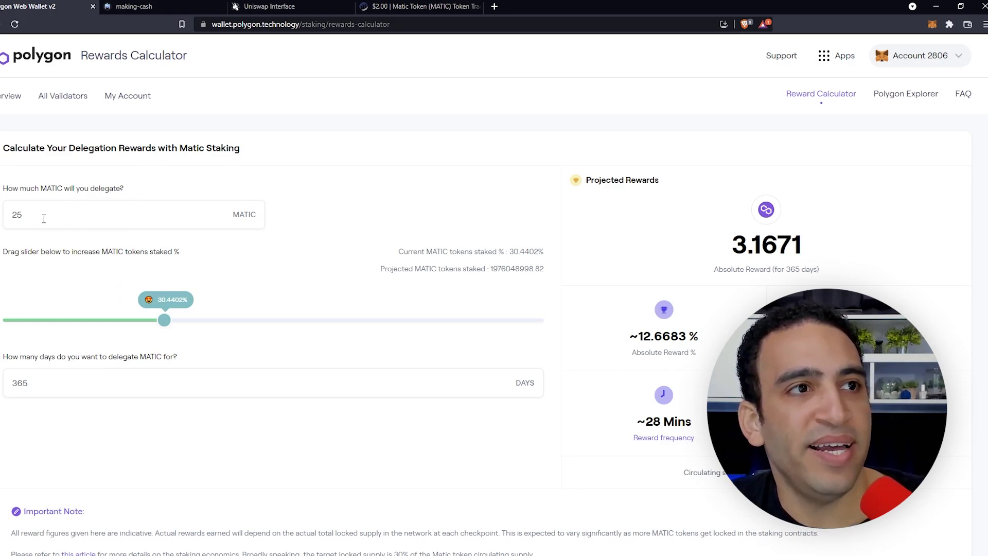
double_click(29, 211)
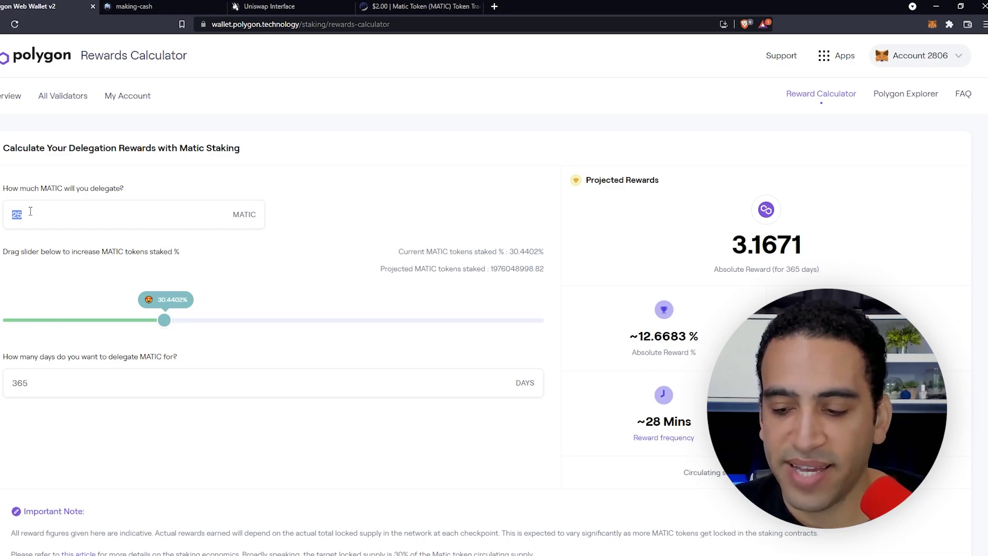
click(30, 211)
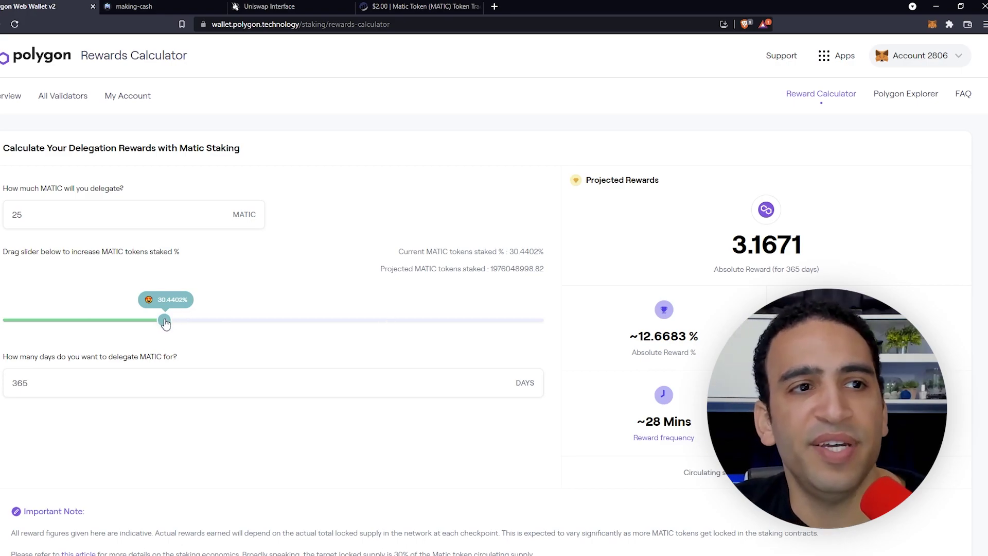
Try 12% for the MATIC tokens staked, set it back to 30%, and check the projected reward
drag(166, 323, 69, 337)
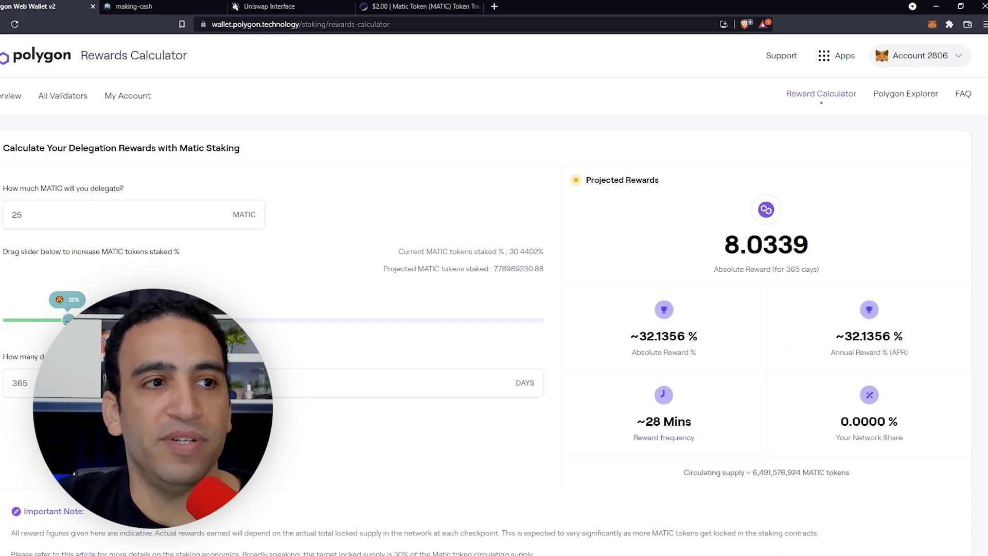
drag(68, 320, 165, 320)
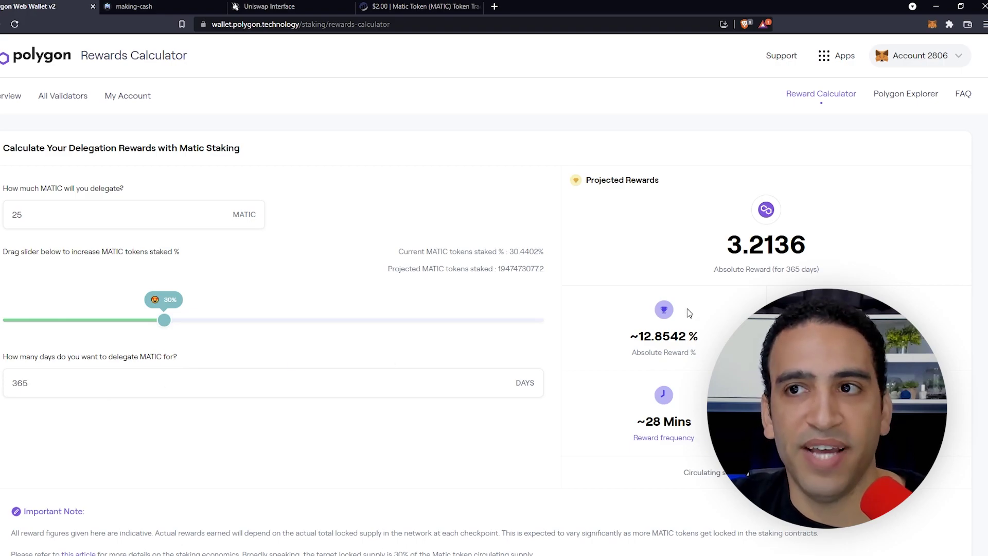
drag(727, 246, 774, 252)
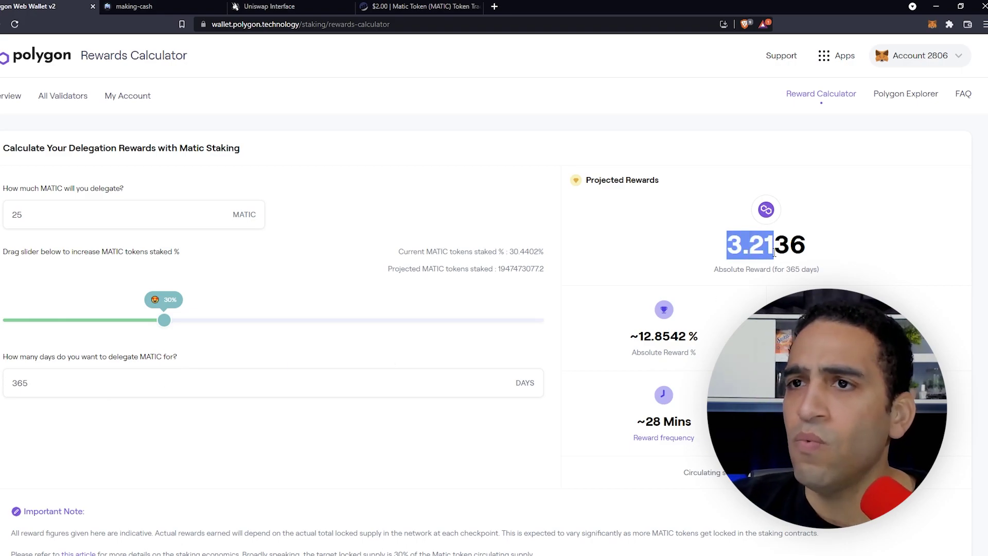
click(774, 252)
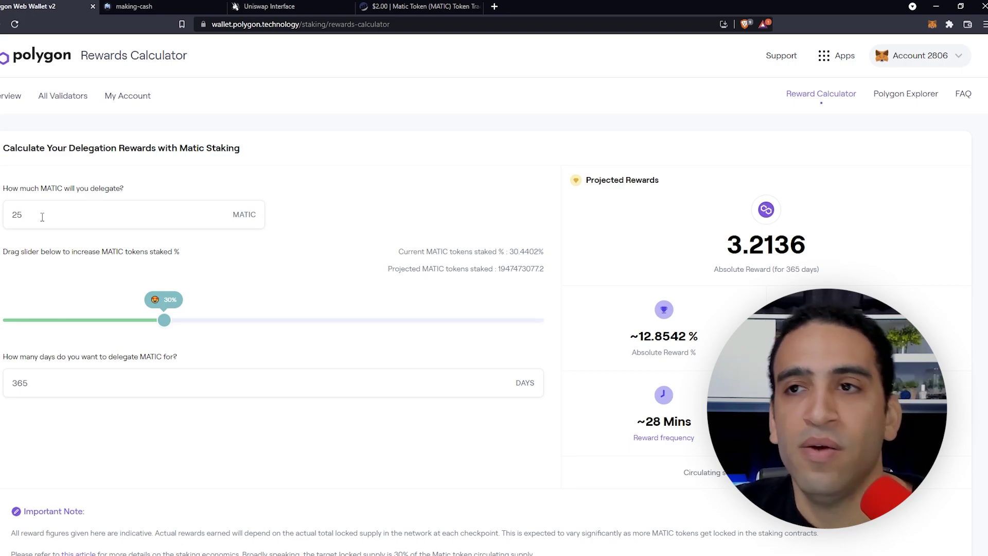
Recalculate the projected rewards with a delegation of 2000 MATIC, and again with 1200 MATIC
drag(42, 216, 1, 228)
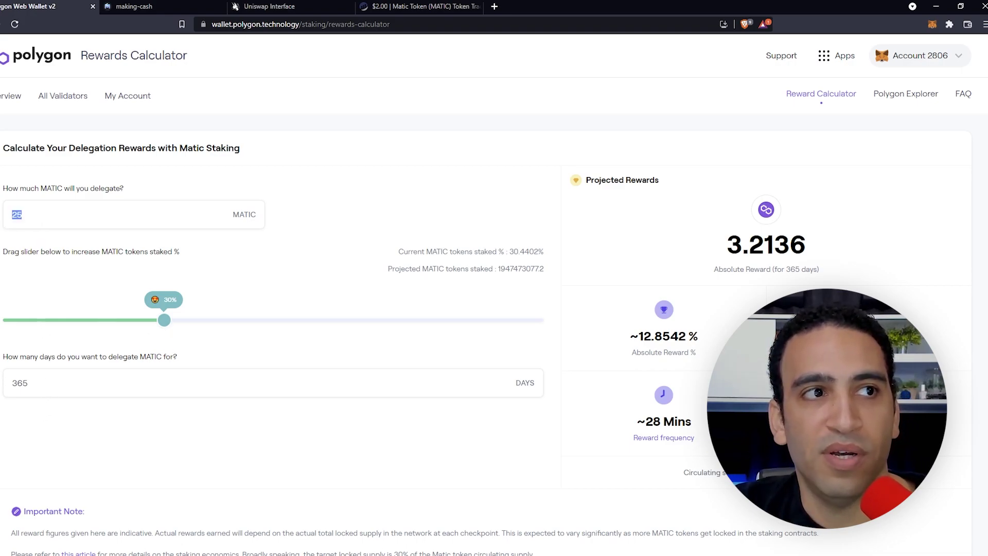
text(2000)
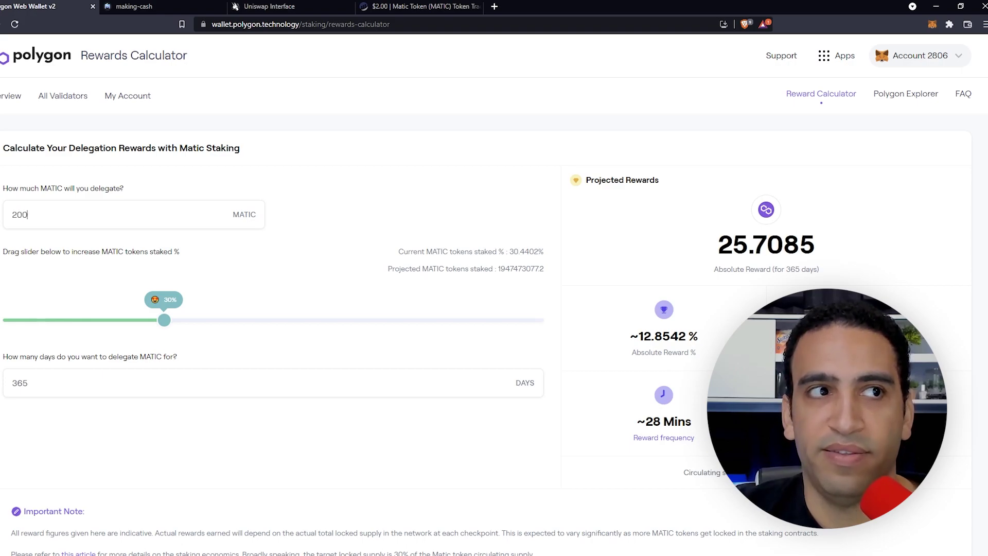
double_click(19, 214)
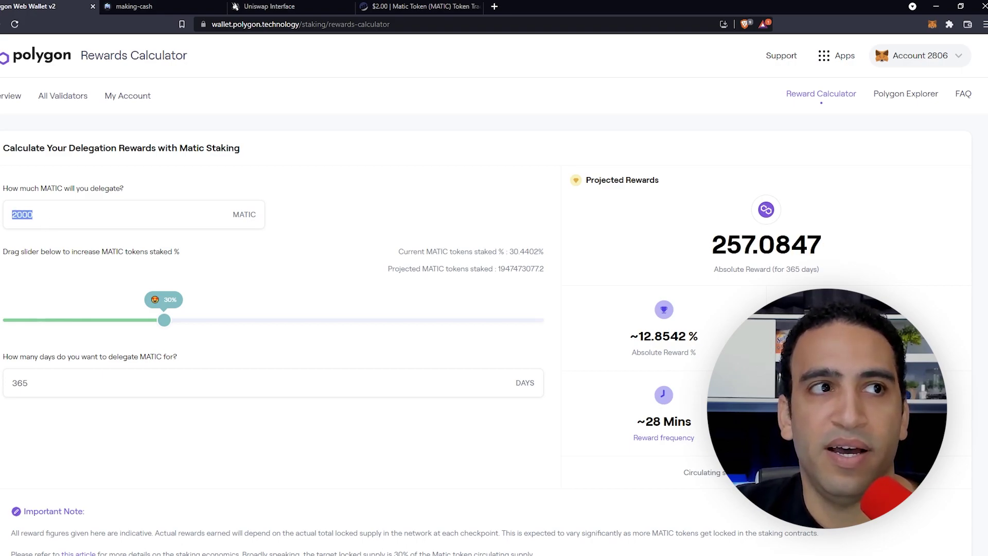
text(12)
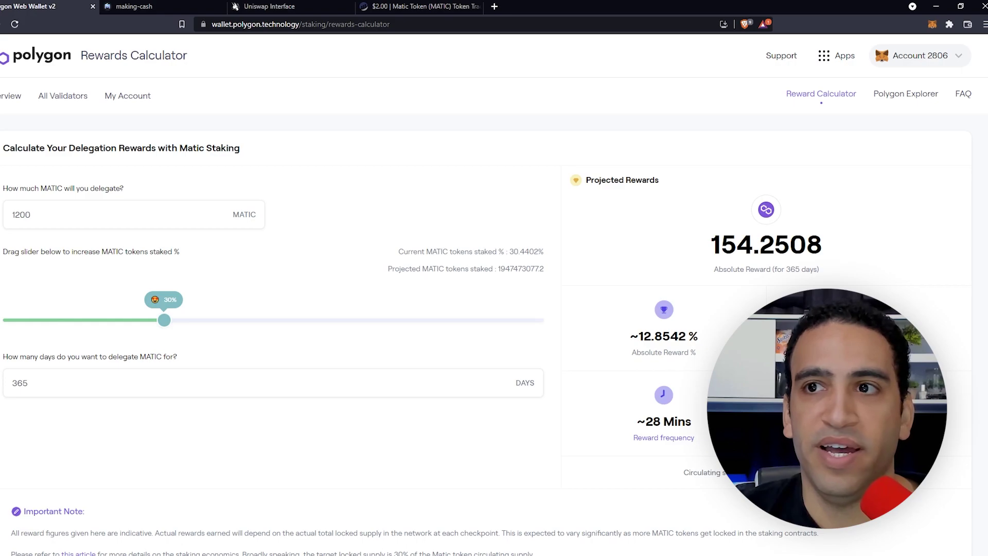
click(405, 210)
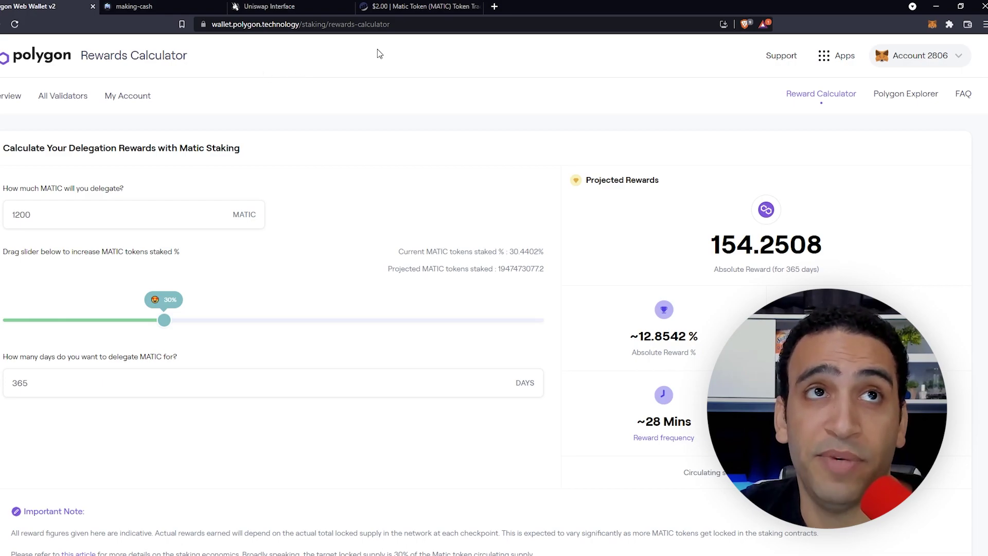
Open the staking account page and review the stake, unclaimed rewards and Making.cash delegation options
click(128, 101)
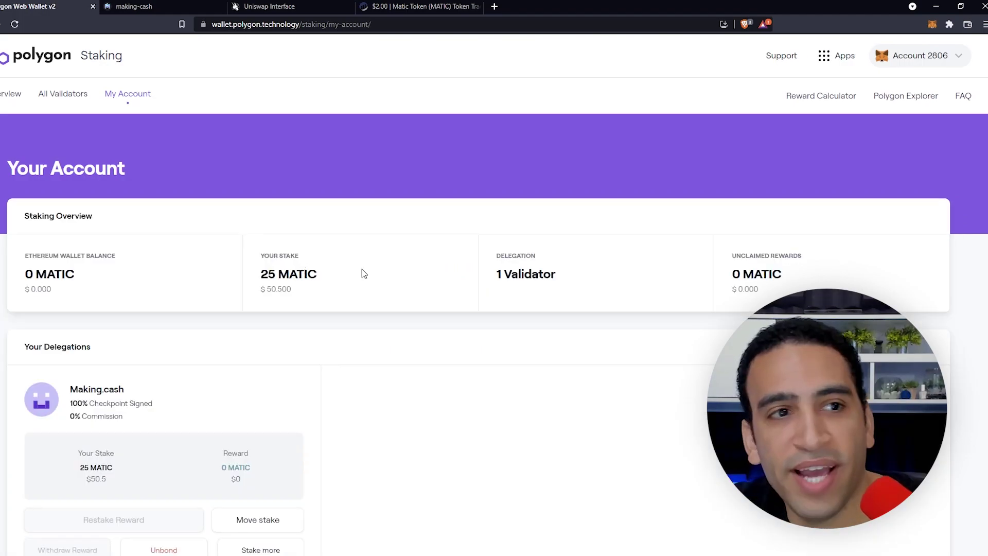
scroll(293, 247, down, 1)
scroll(299, 258, up, 1)
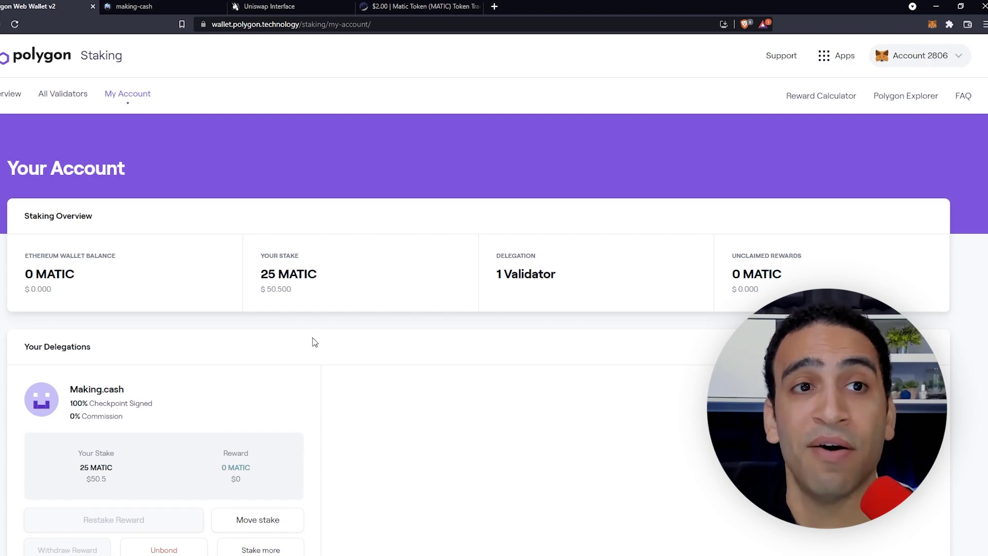
scroll(306, 343, down, 1)
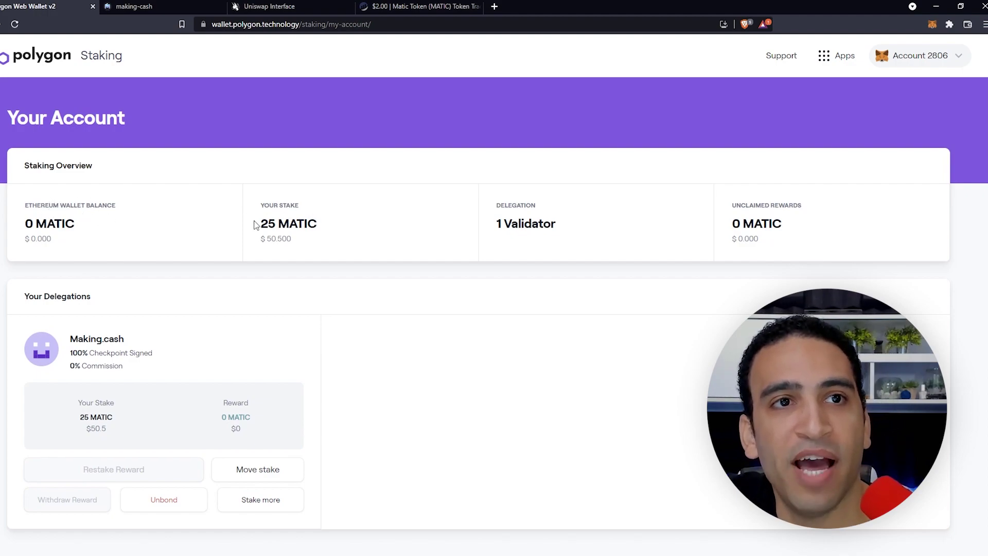
drag(260, 224, 276, 225)
click(283, 228)
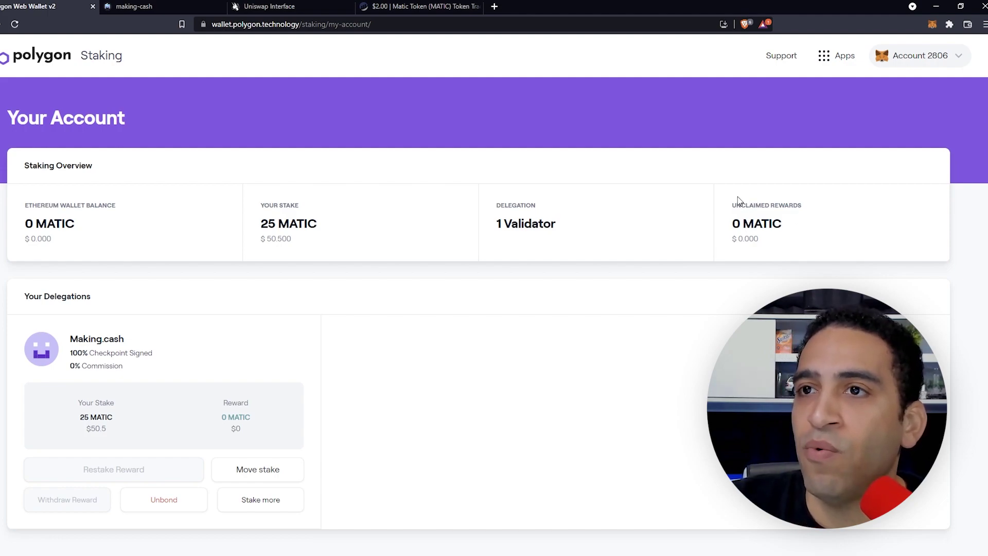
drag(735, 202, 794, 214)
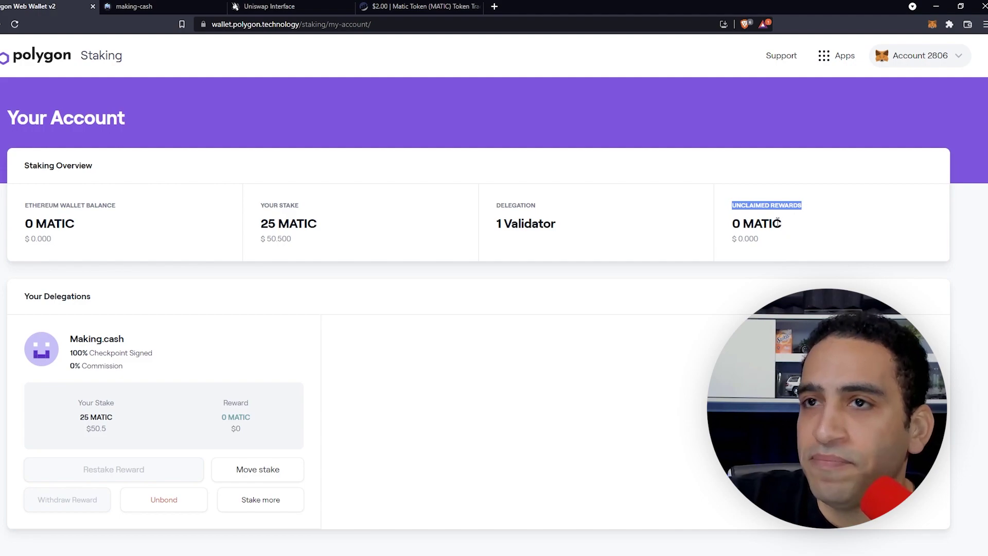
click(776, 222)
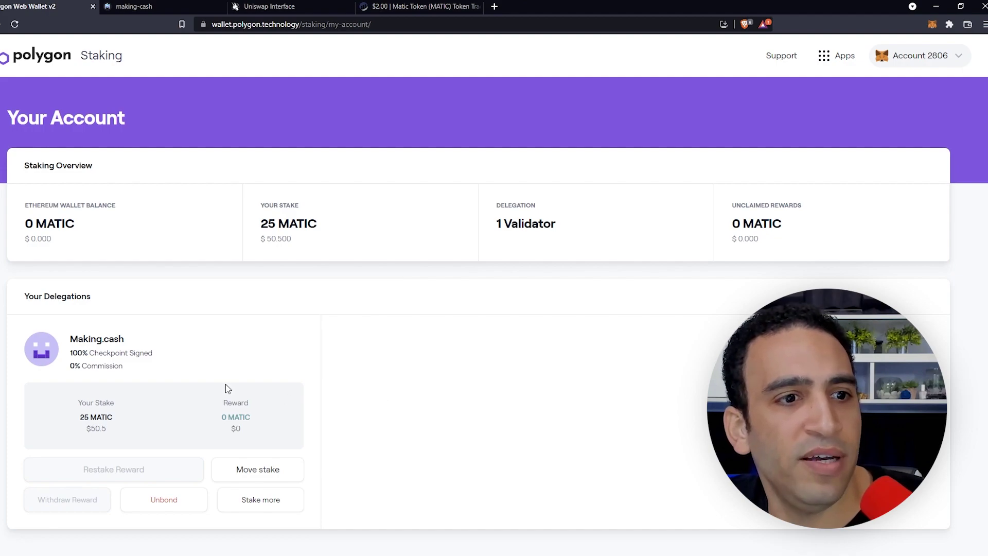
drag(29, 303, 110, 304)
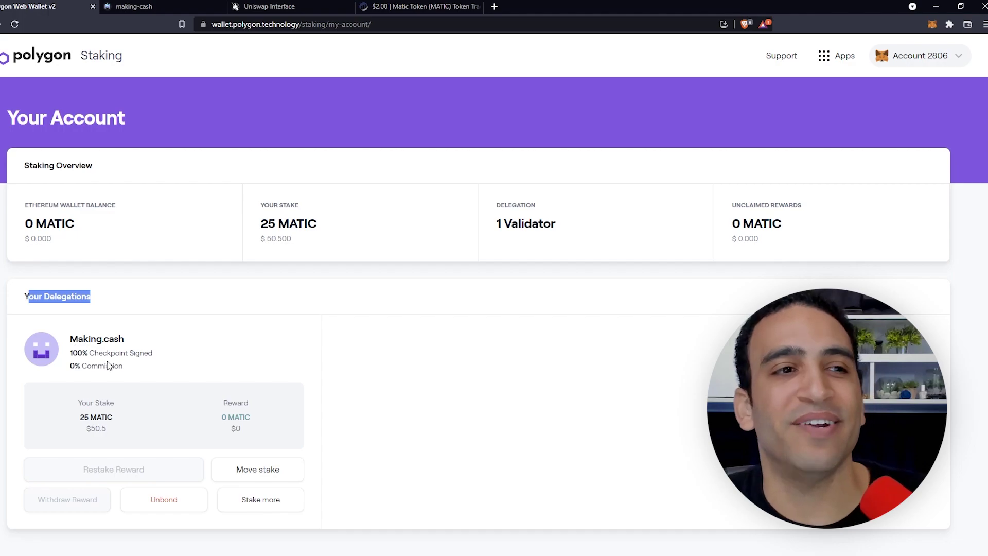
click(123, 376)
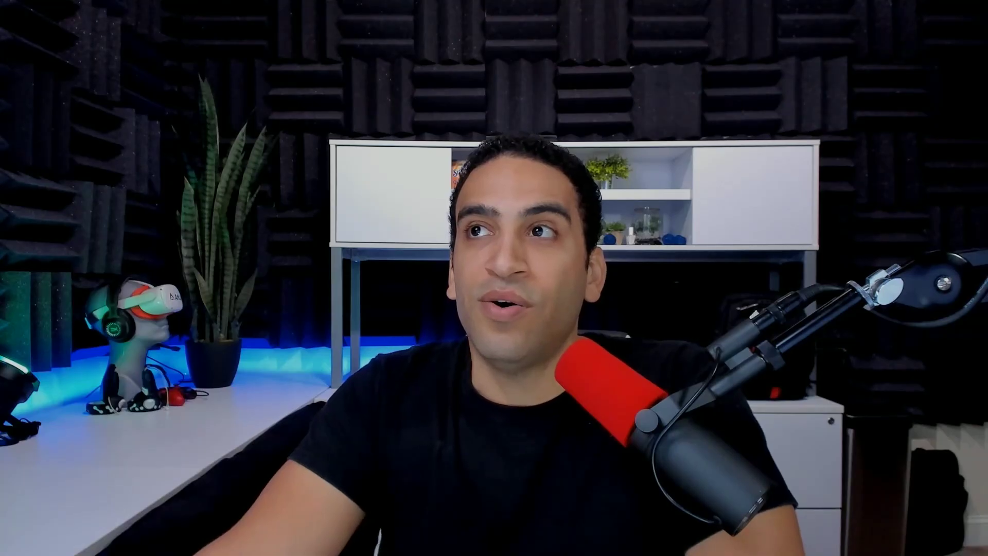